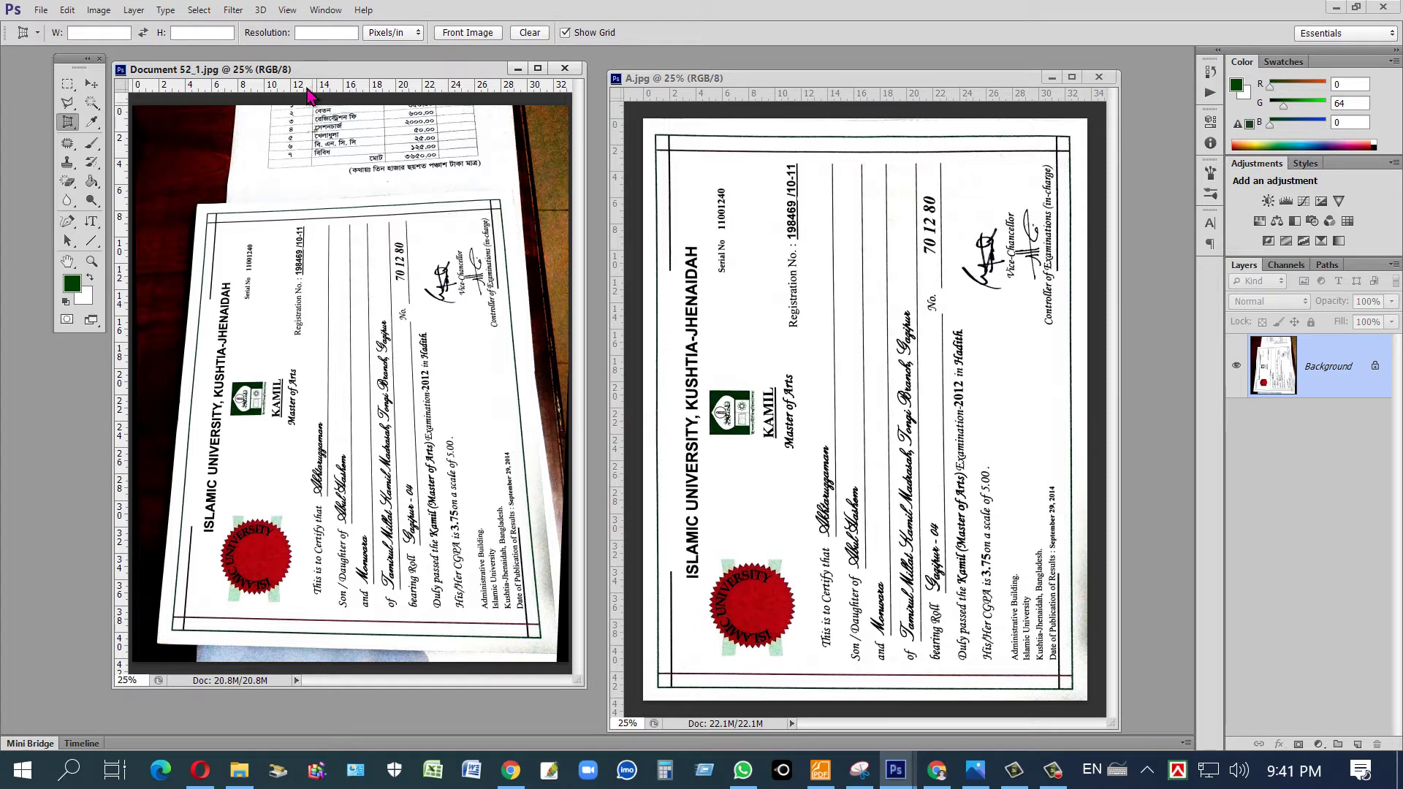
- Move the Document 52_1.jpg window rightward so it sits beside A.jpg
left_click_drag(297, 73, 304, 72)
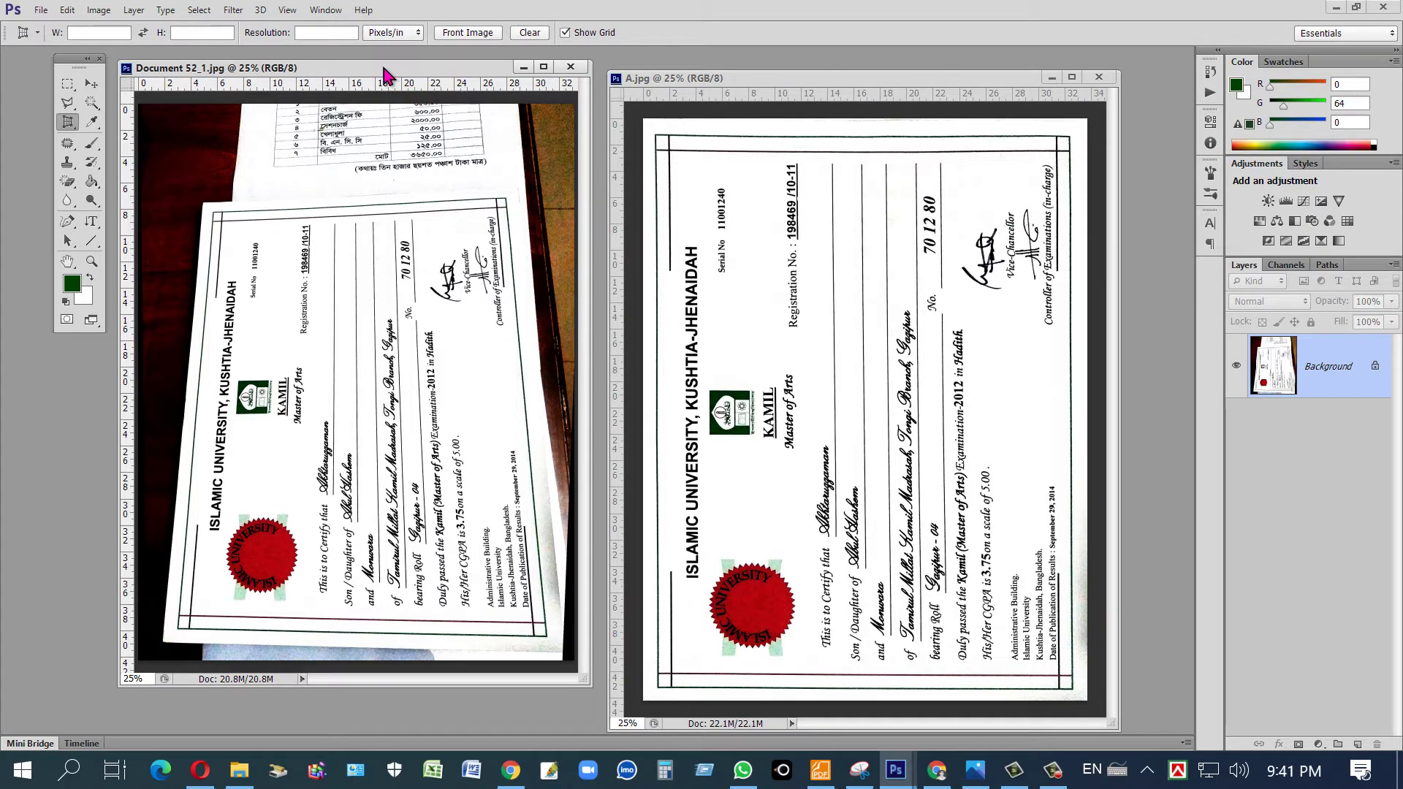
mouse_move(385, 74)
left_mouse_down()
mouse_move(395, 97)
mouse_move(371, 87)
left_mouse_up()
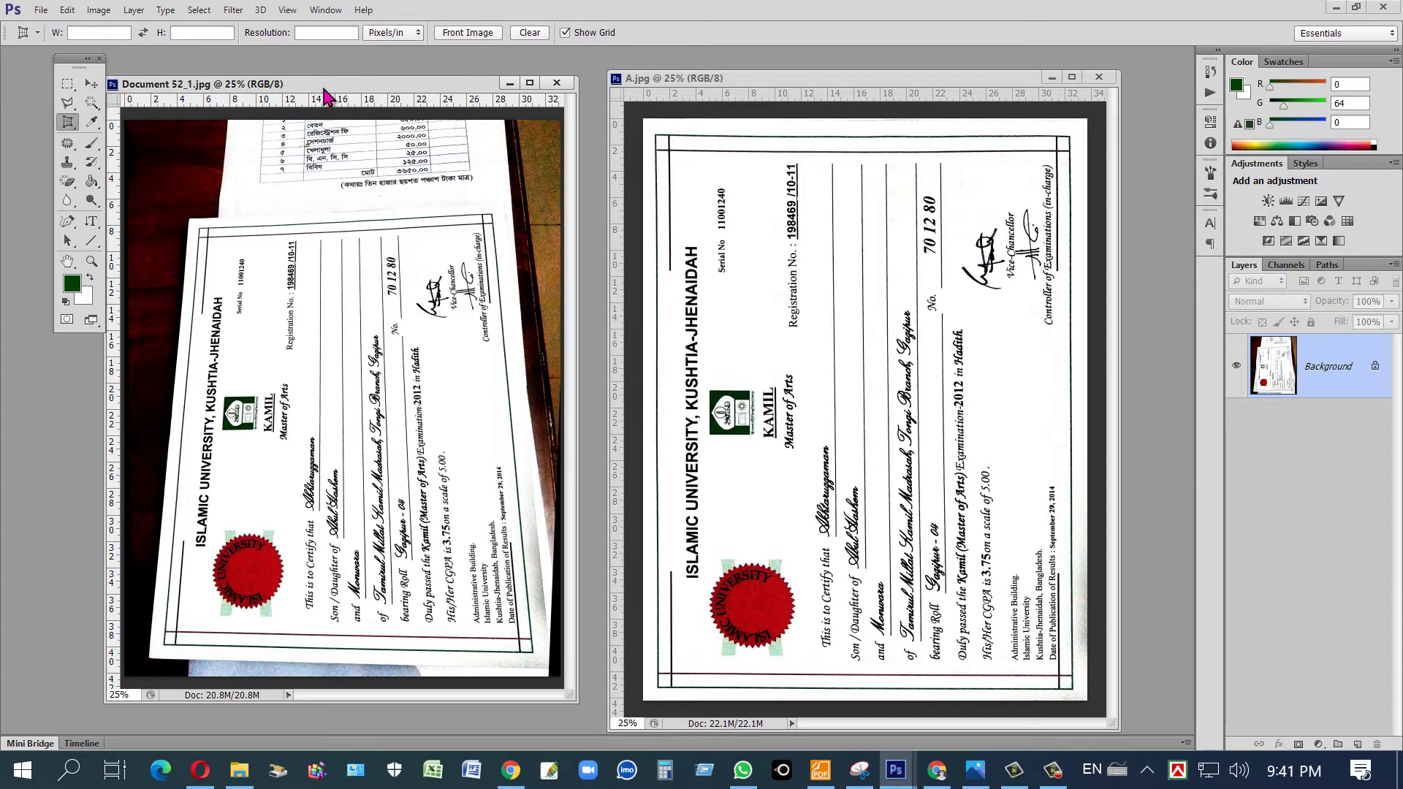
left_click_drag(288, 86, 325, 87)
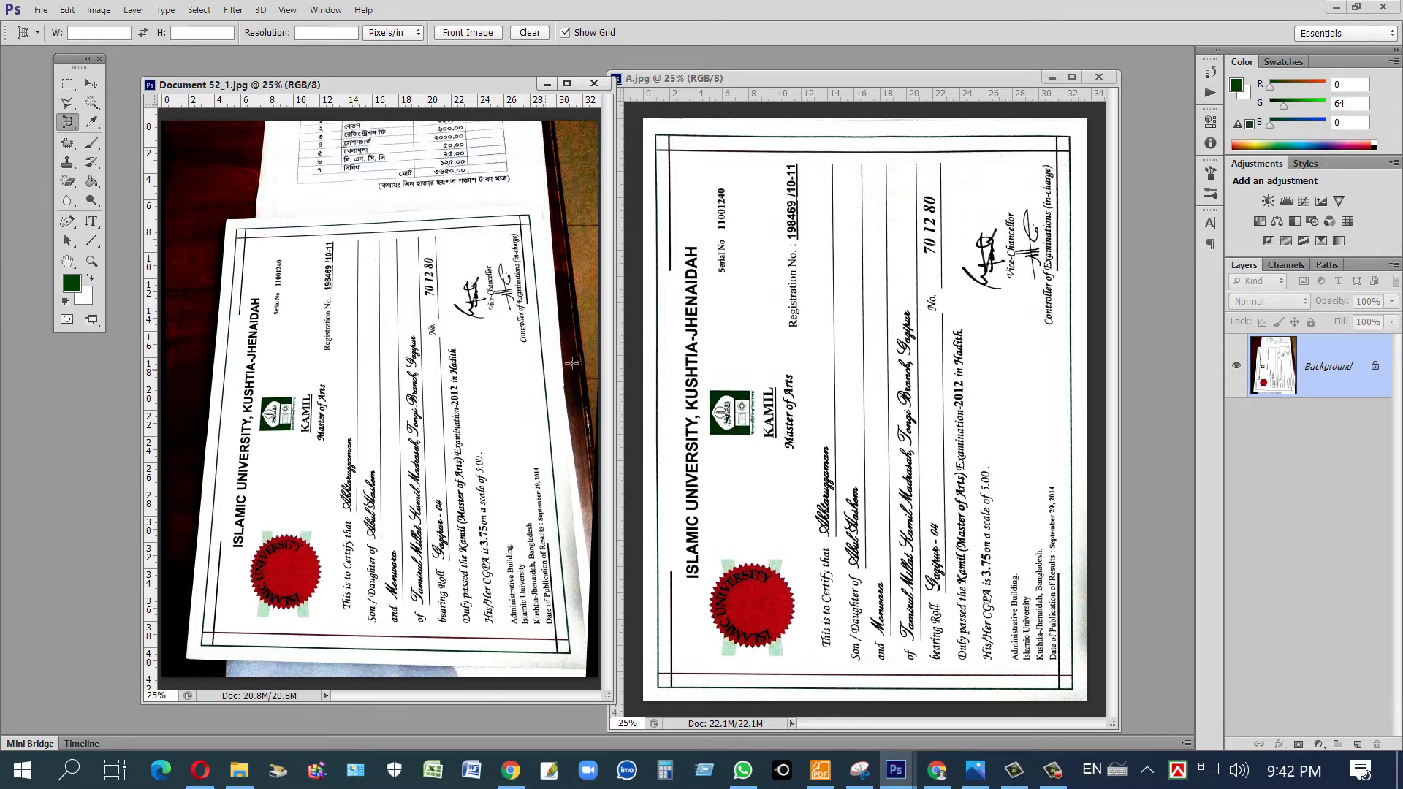
- Drag A.jpg further right and close it, leaving only Document 52_1.jpg open
left_click(835, 79)
left_click_drag(836, 79, 887, 84)
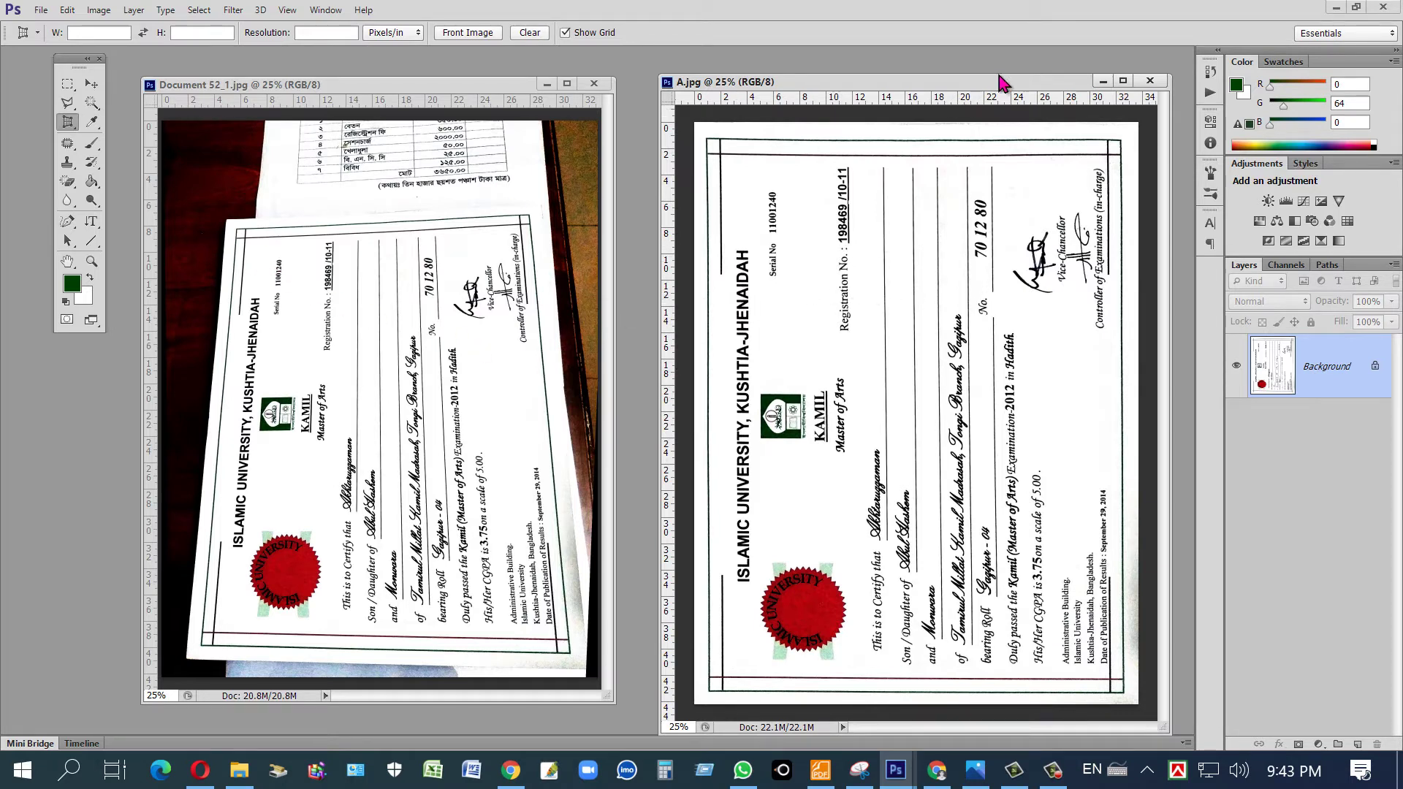
left_click(1151, 82)
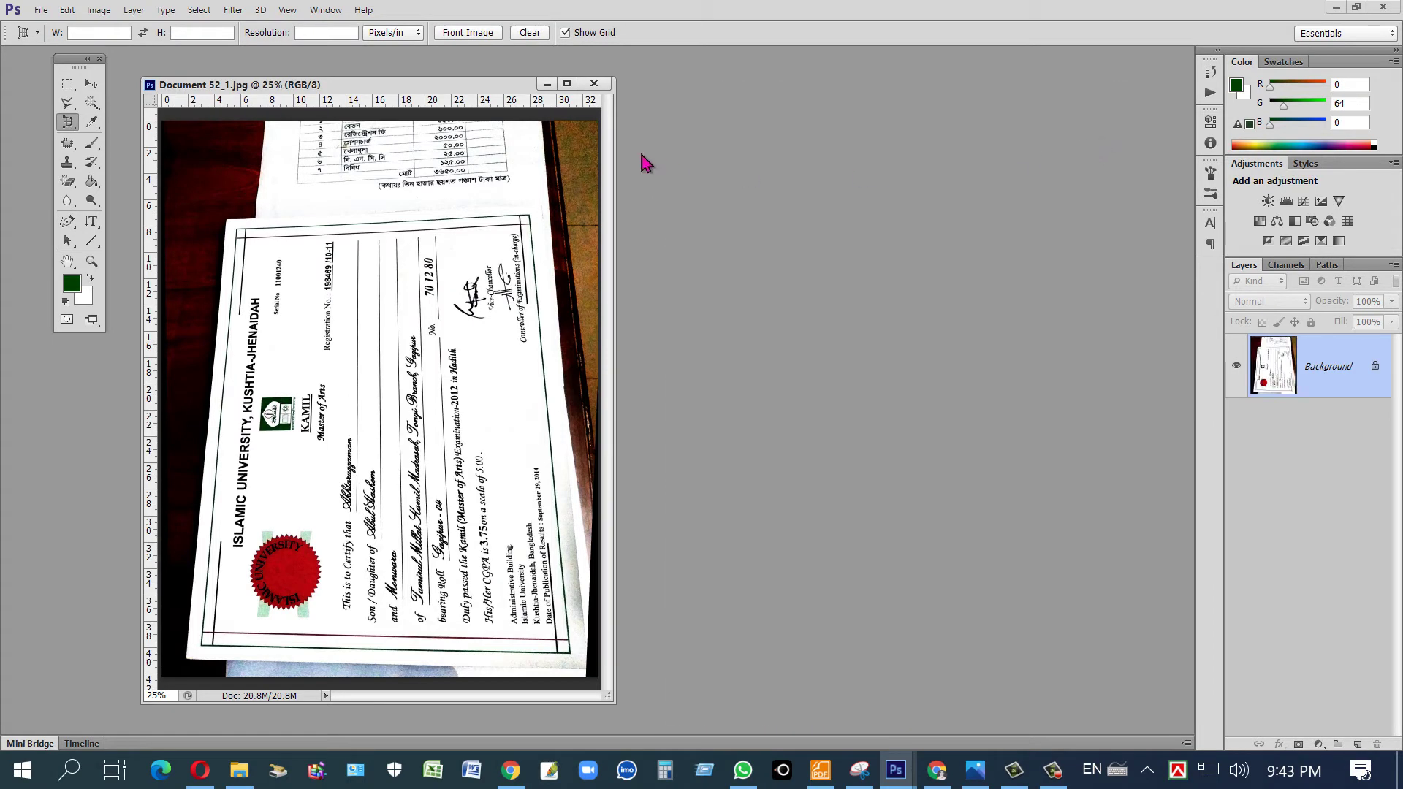
- Widen the floating Document 52_1.jpg window and select the Perspective Crop Tool
left_click(568, 84)
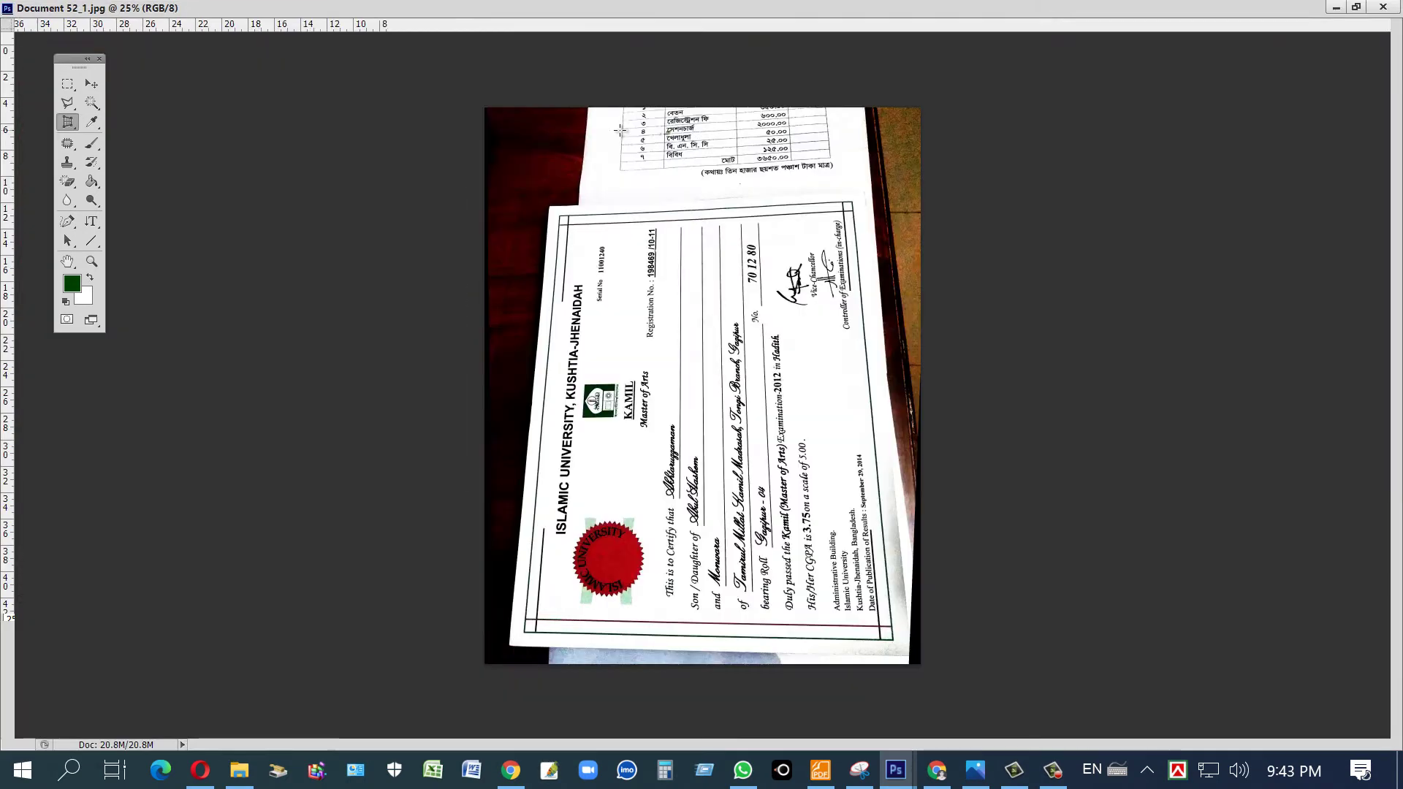
left_click(1356, 7)
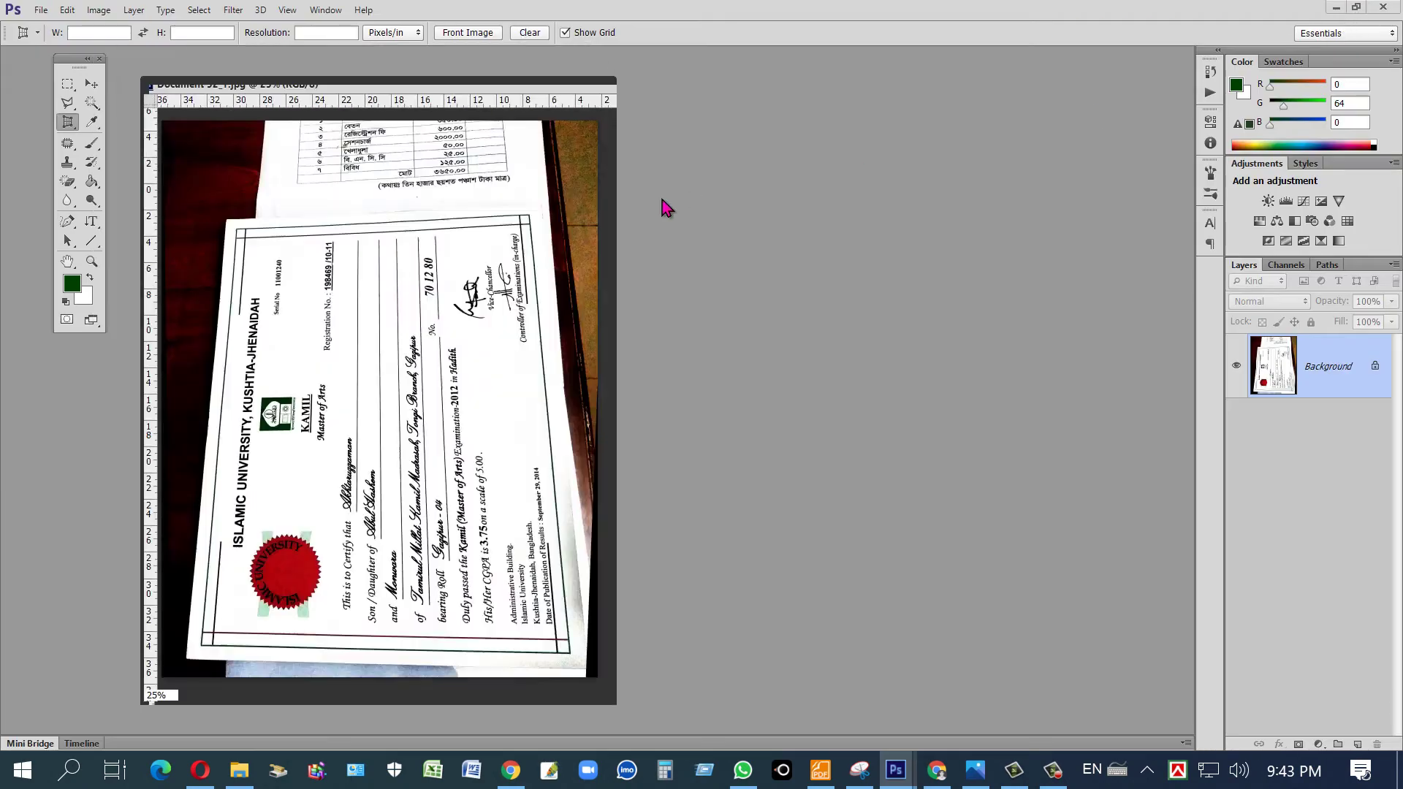
left_click_drag(651, 169, 1054, 219)
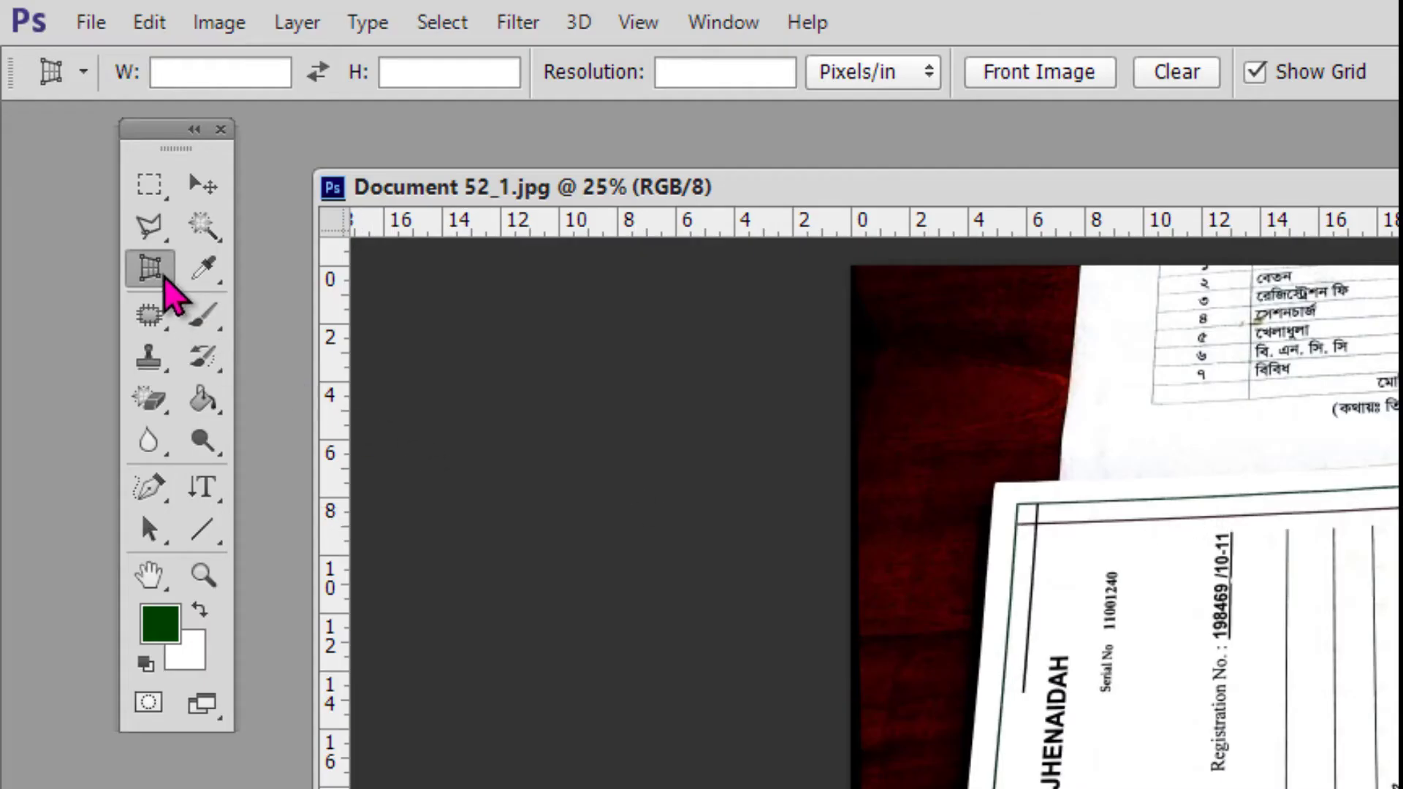
right_click(187, 286)
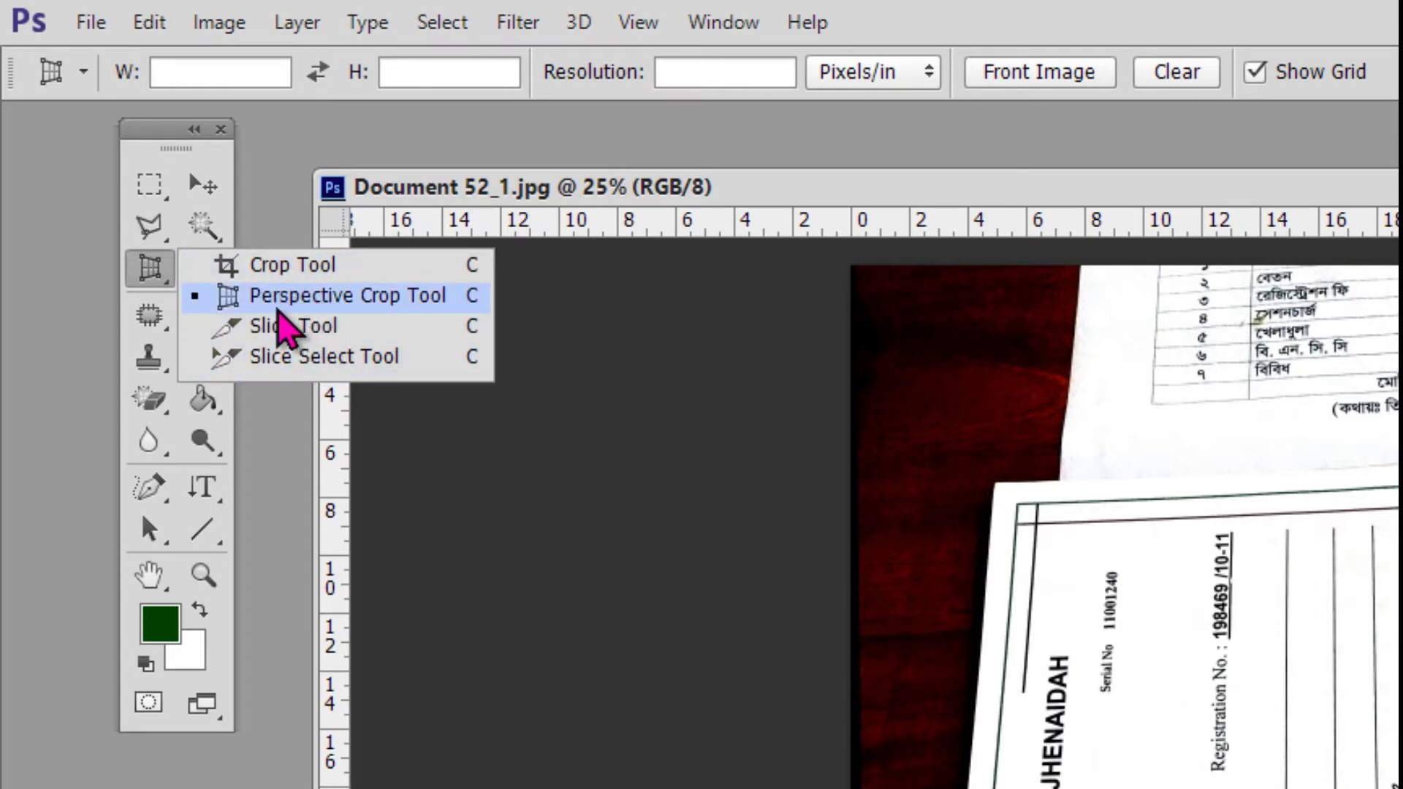
left_click(394, 299)
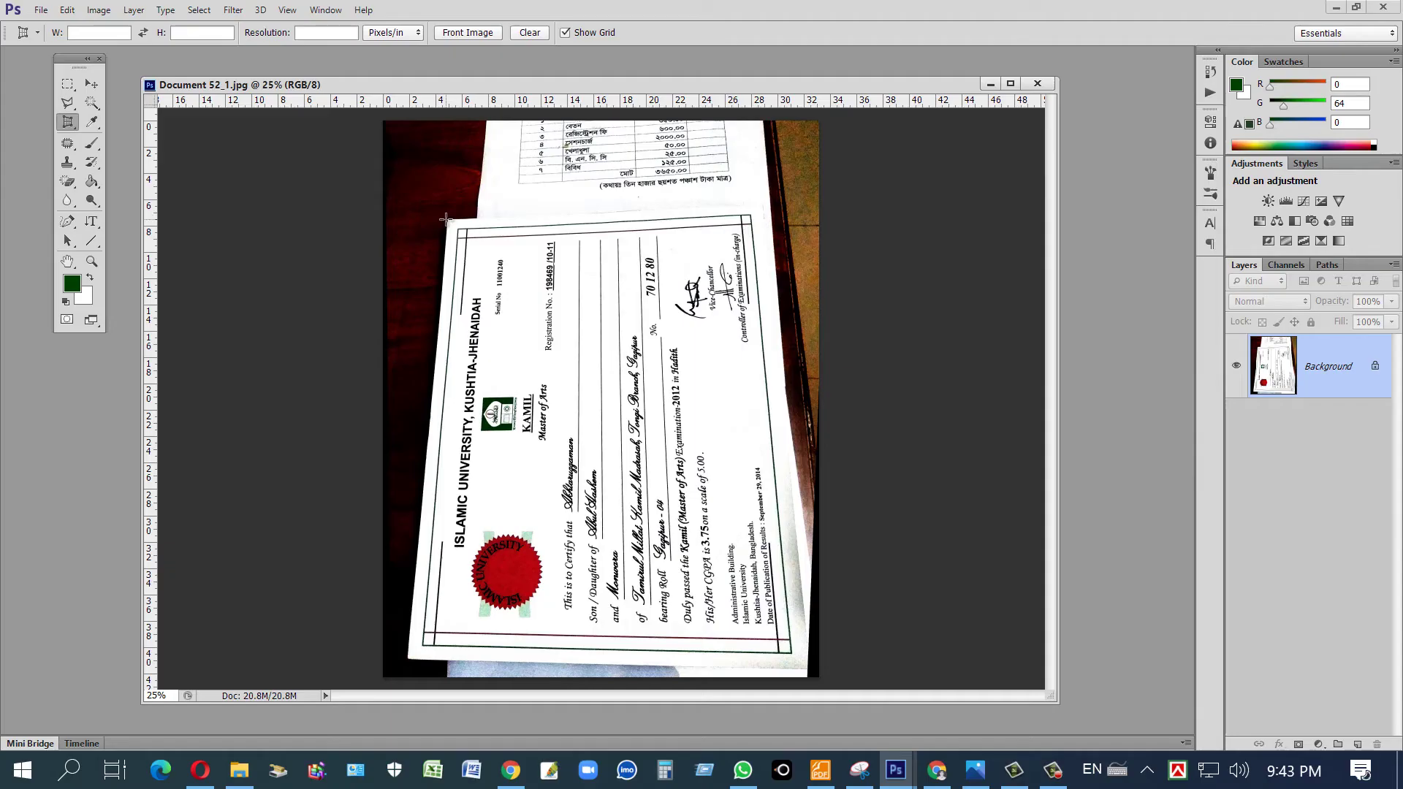
- Draw a trial perspective crop outline over the certificate, then cancel it
mouse_move(446, 218)
left_mouse_down()
mouse_move(734, 536)
mouse_move(810, 669)
left_mouse_up()
right_click(629, 442)
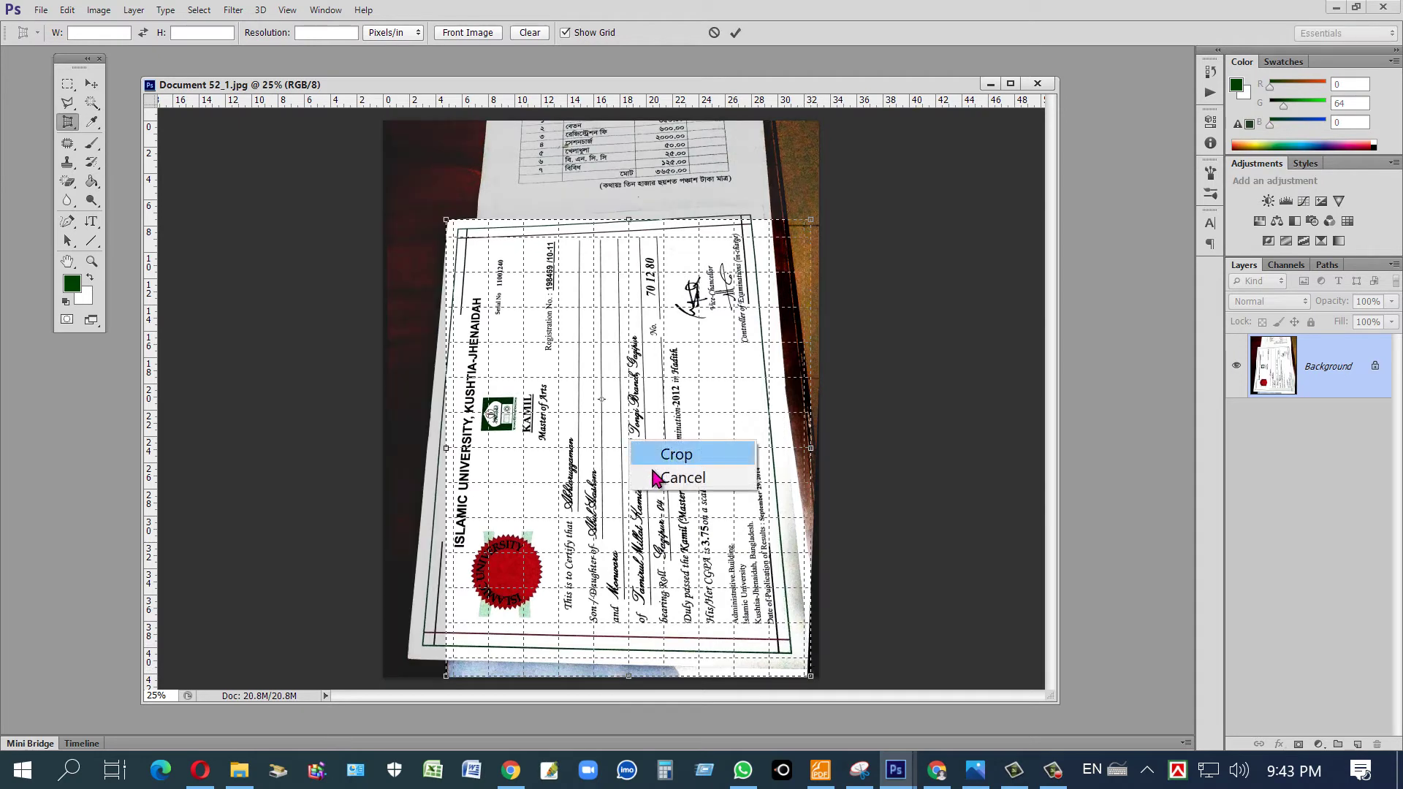
left_click(661, 475)
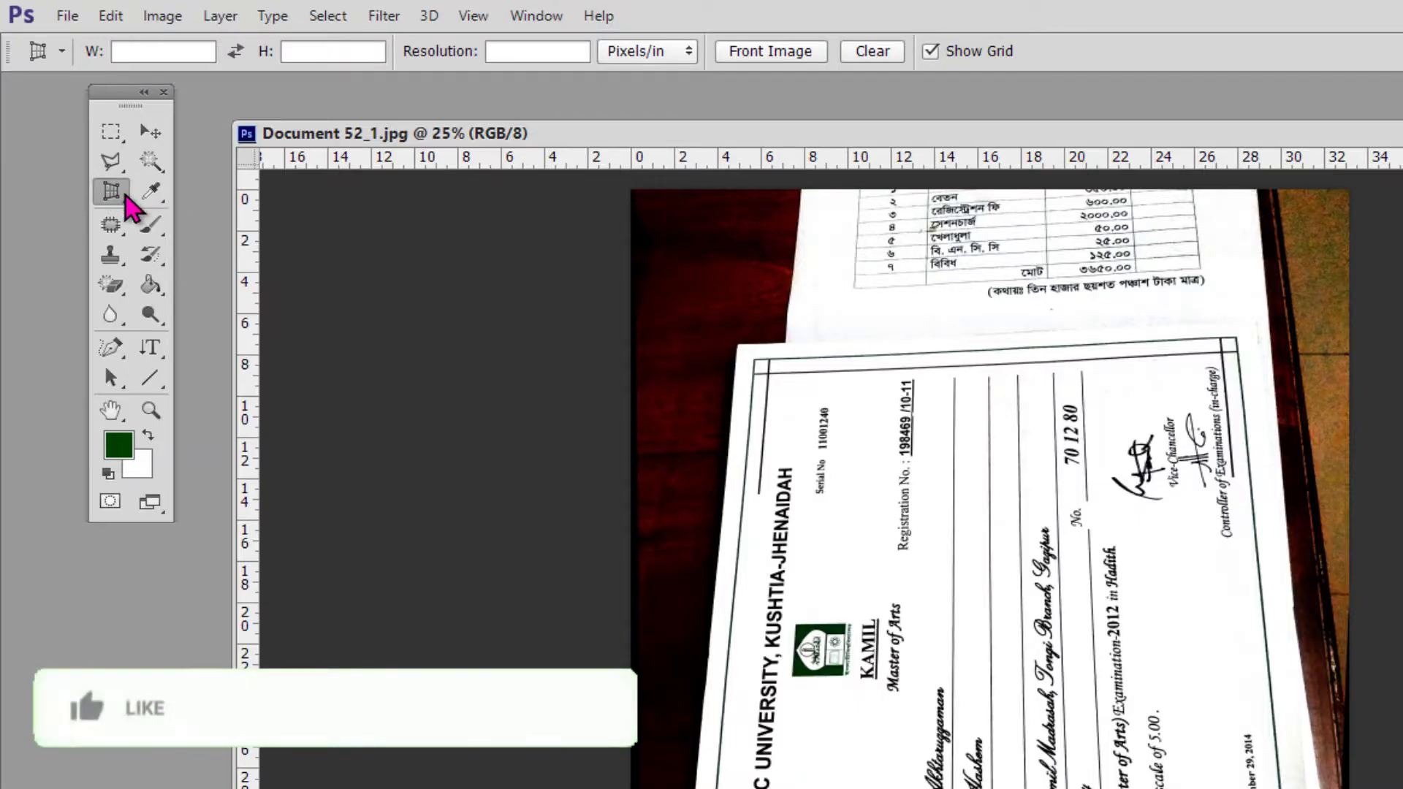
- Trim the photo's top-left corner with the ordinary Crop Tool and apply the crop
right_click(75, 127)
left_click(240, 191)
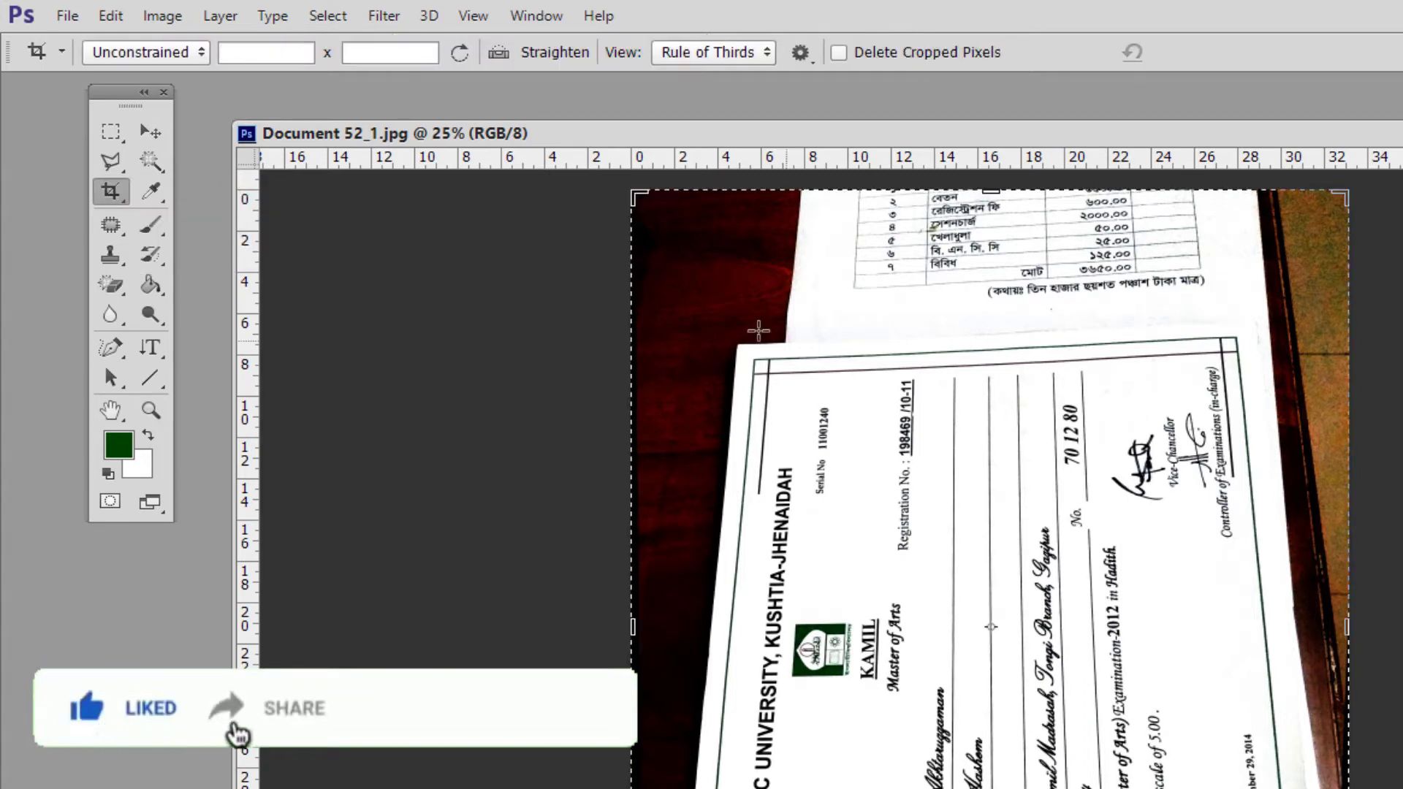
left_click_drag(641, 203, 646, 209)
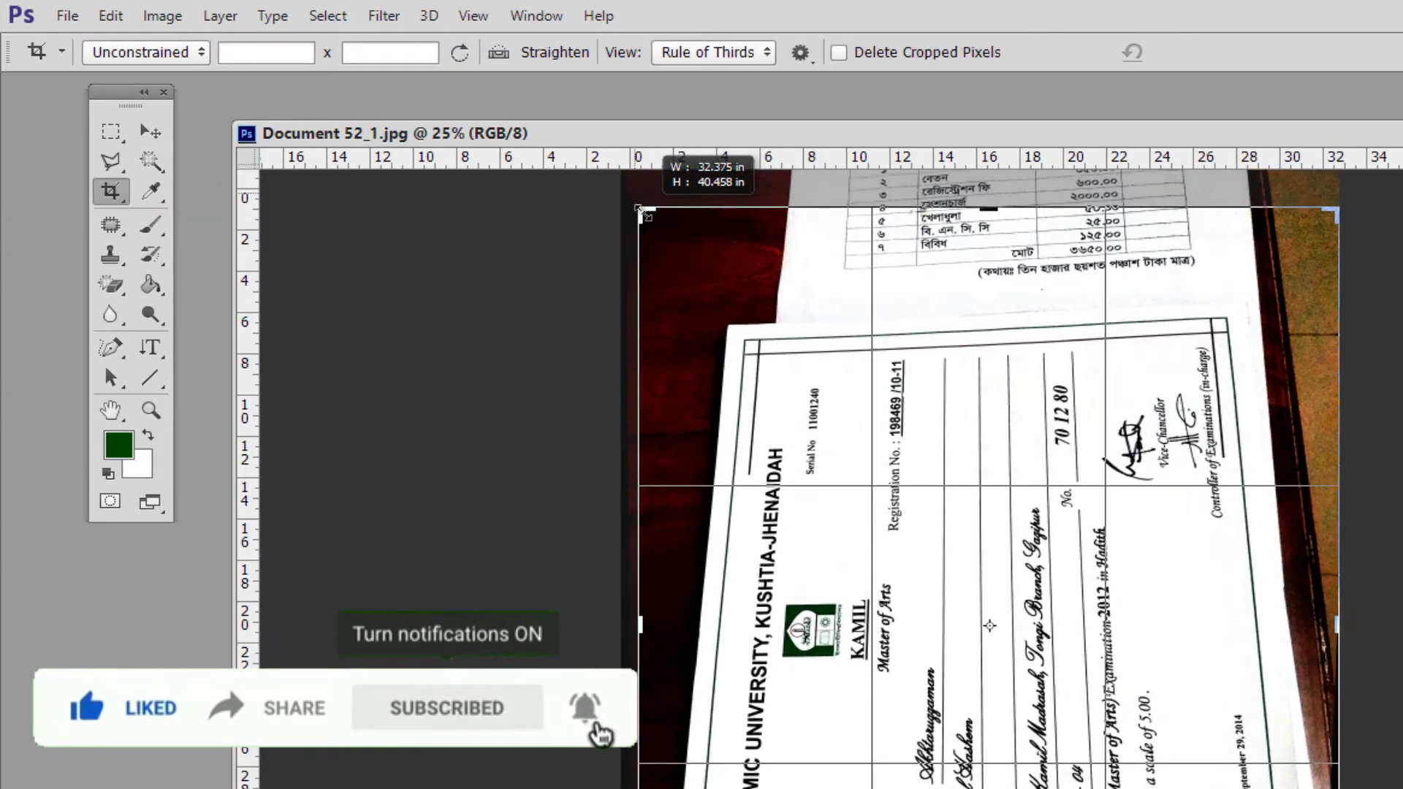
left_click_drag(646, 209, 643, 210)
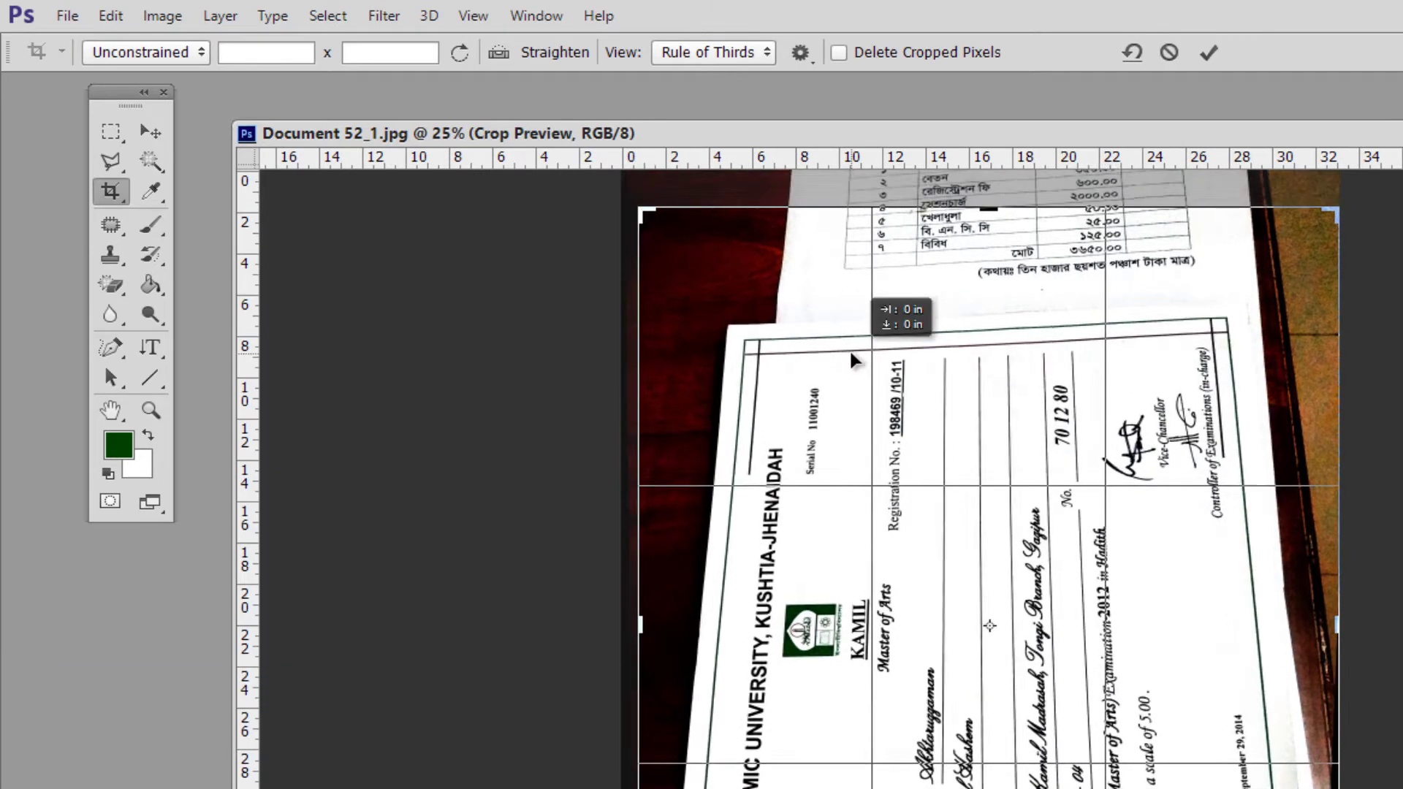
right_click(123, 202)
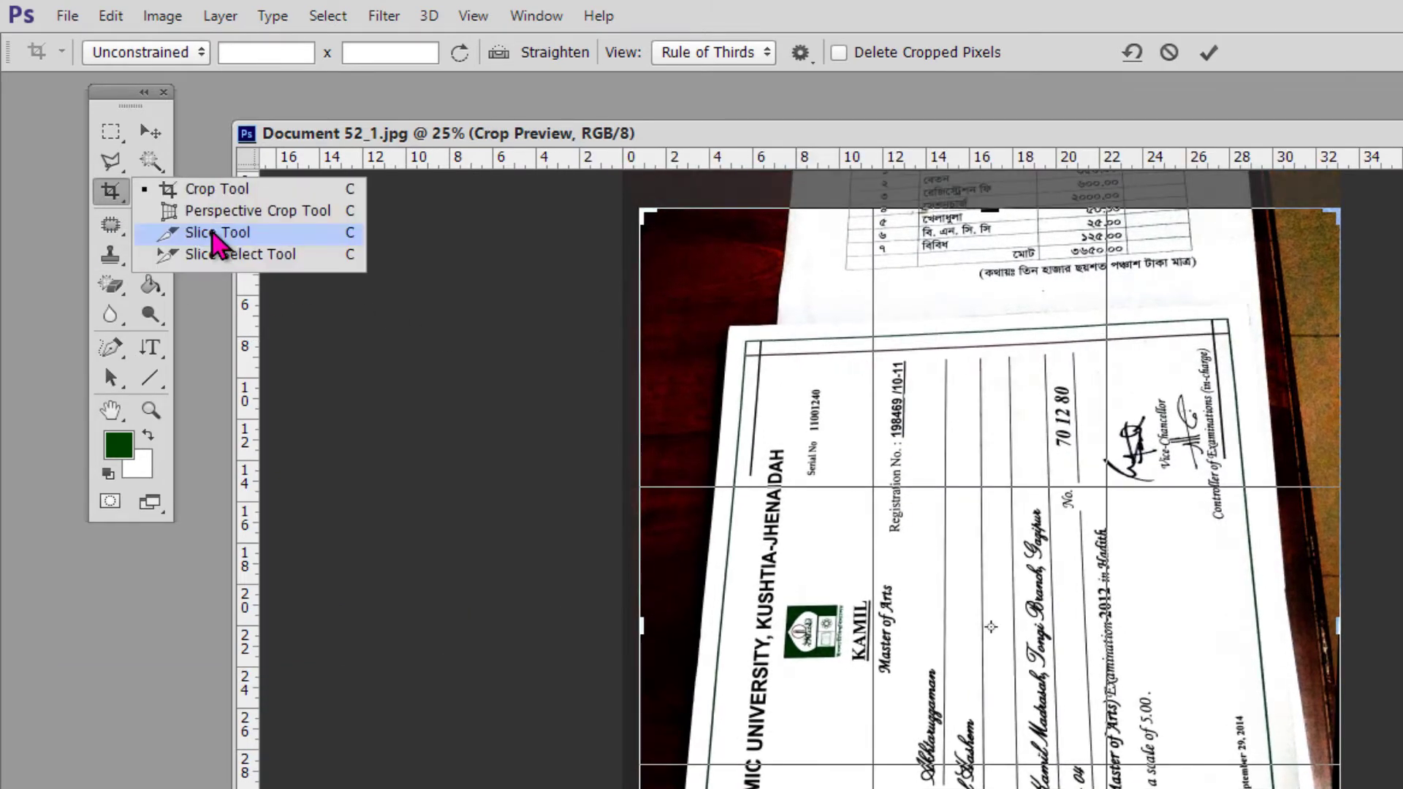
left_click(294, 212)
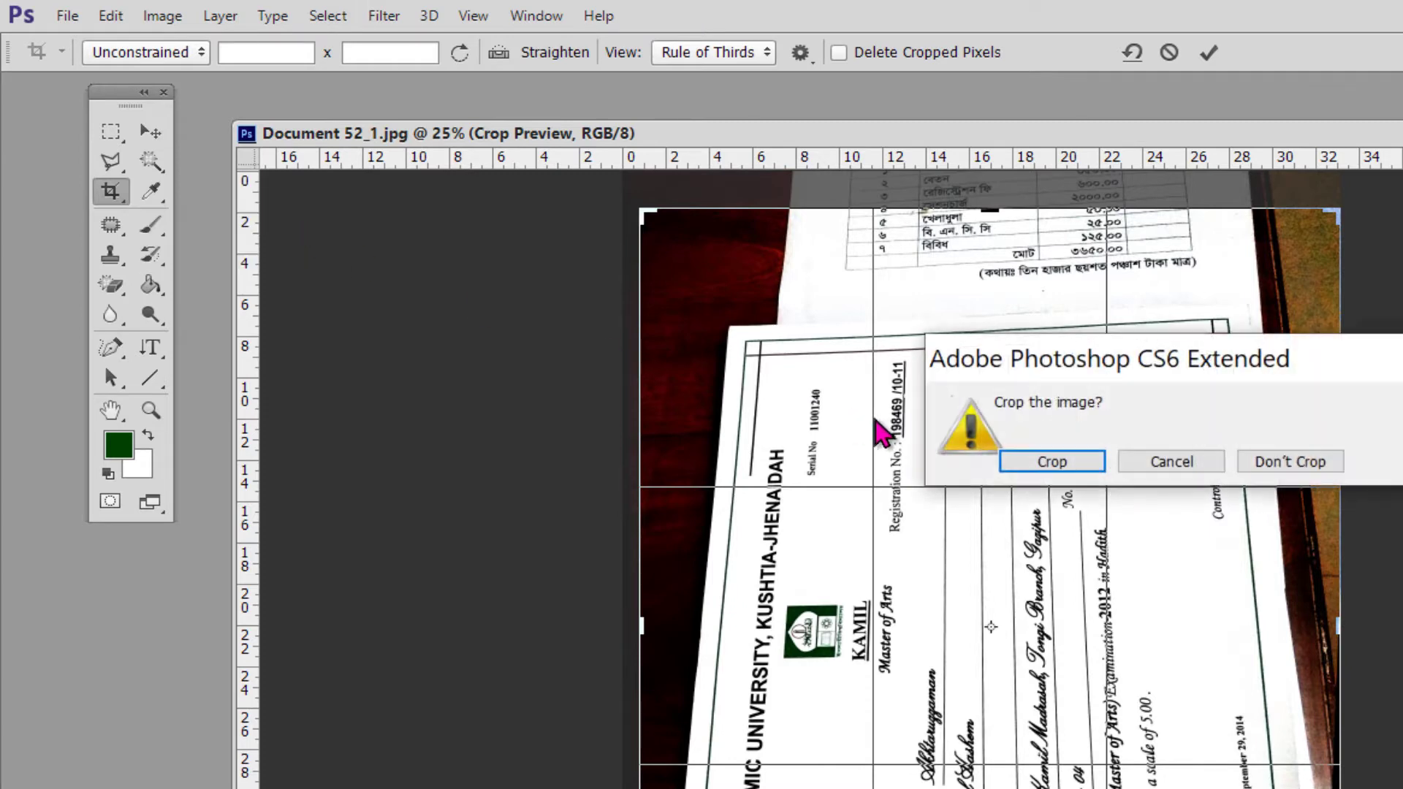
left_click(1058, 466)
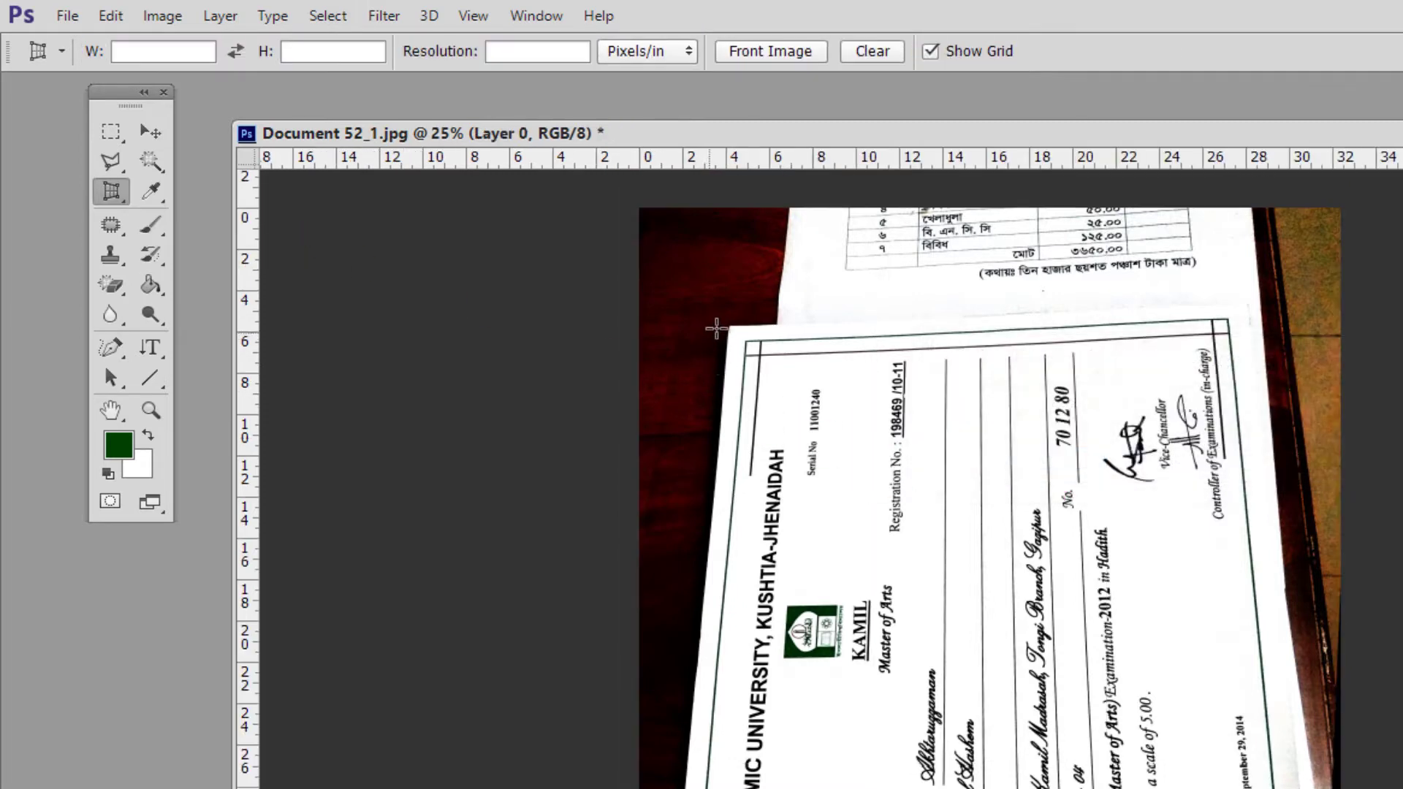
- Fit the perspective crop grid's four corners onto the certificate's corners and try committing
left_click_drag(714, 326, 814, 665)
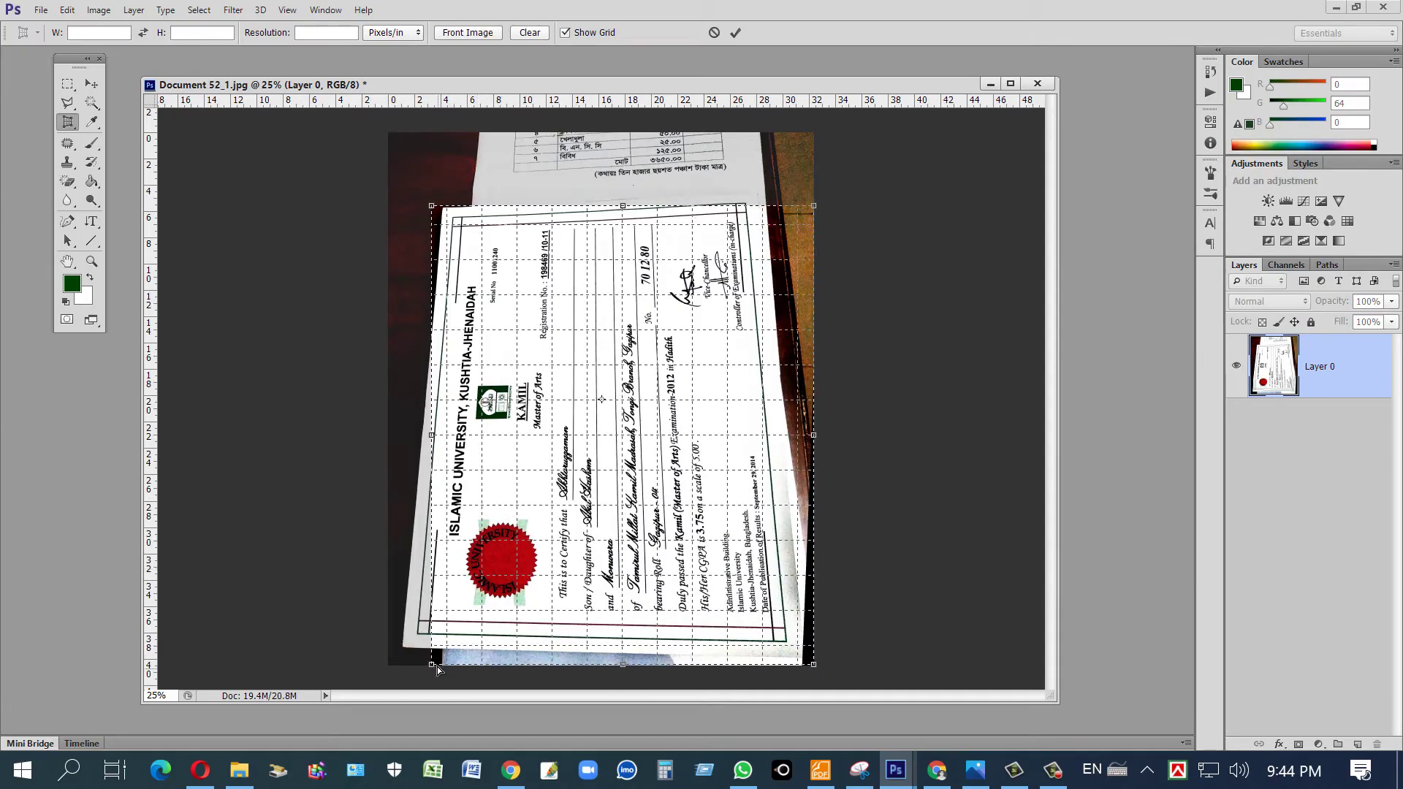
left_click_drag(432, 668, 408, 649)
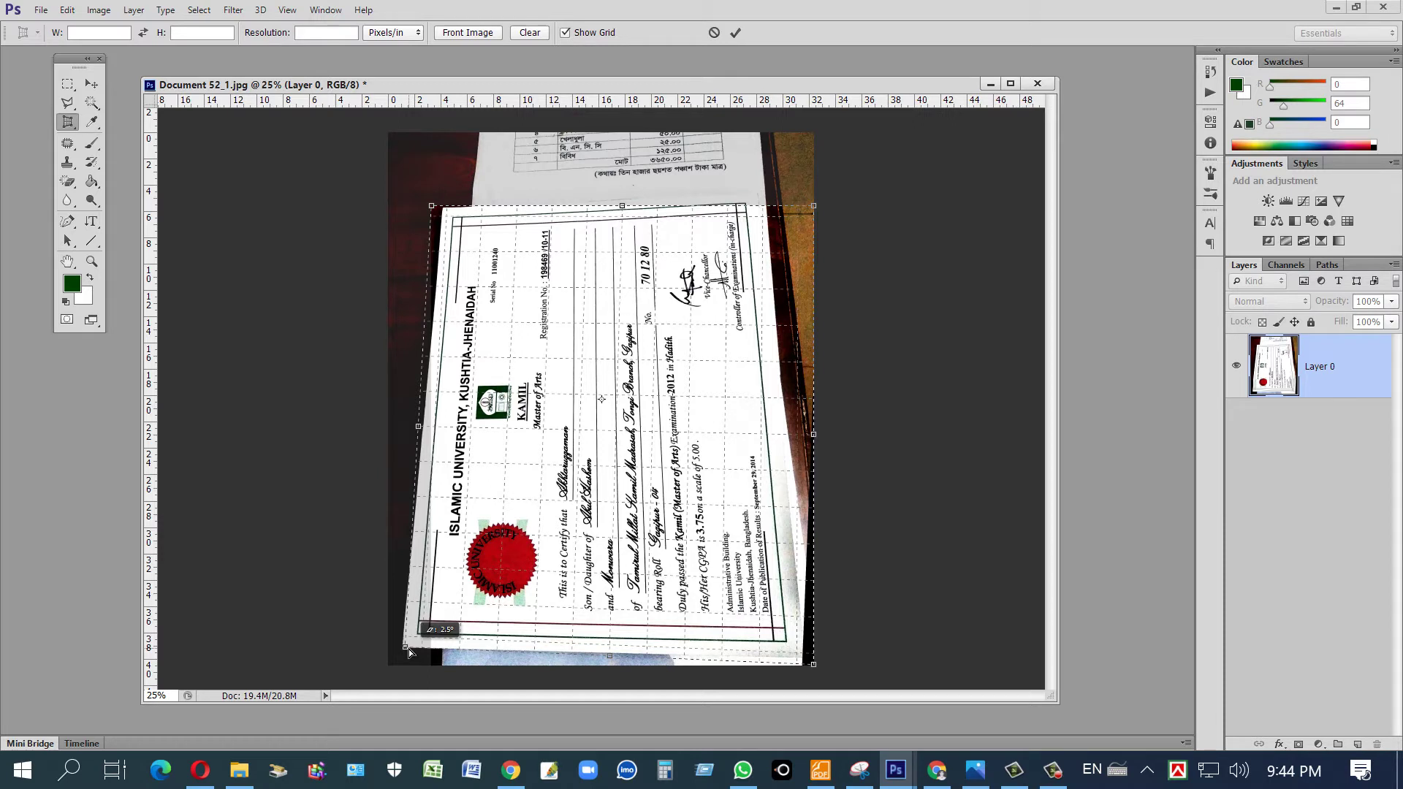
left_click_drag(411, 653, 408, 649)
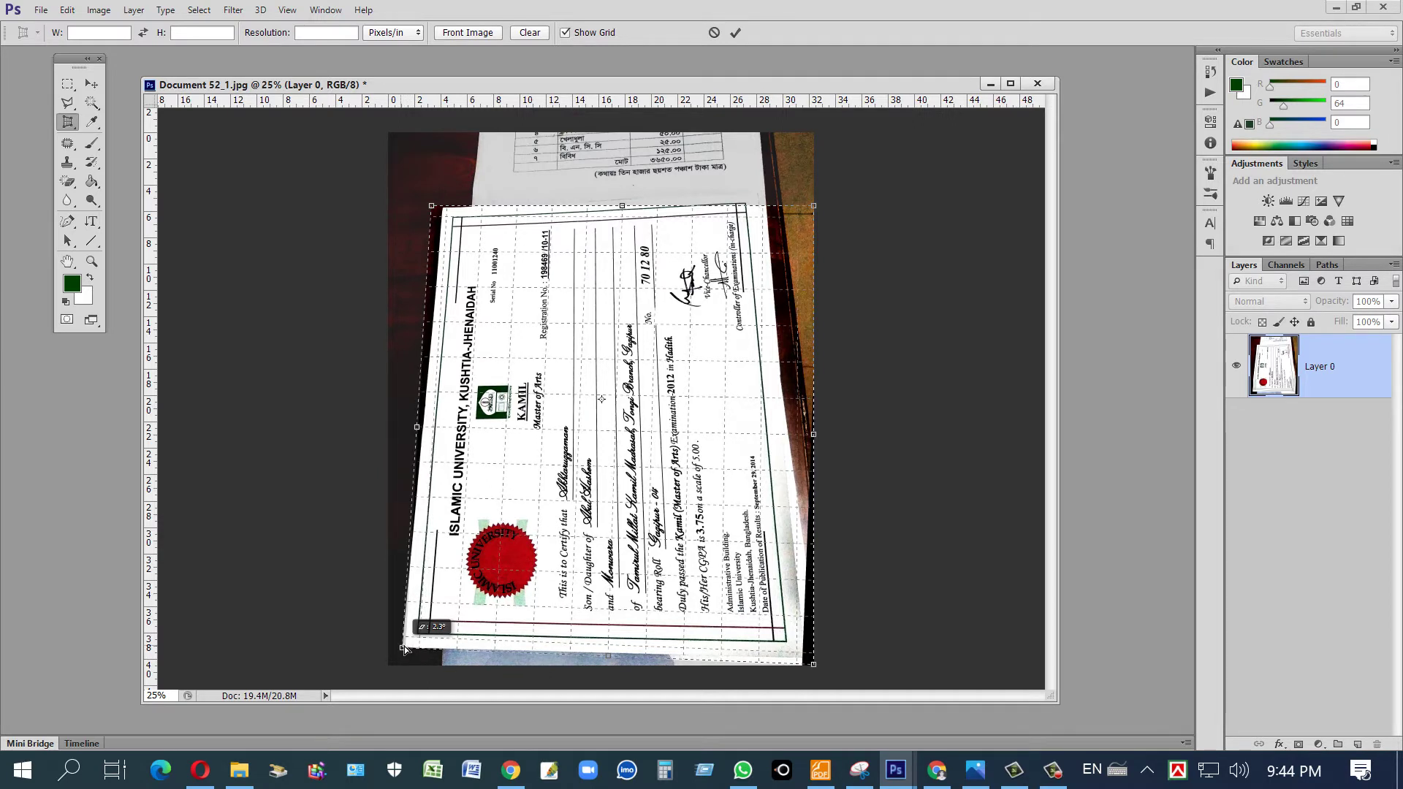
left_click_drag(403, 646, 406, 647)
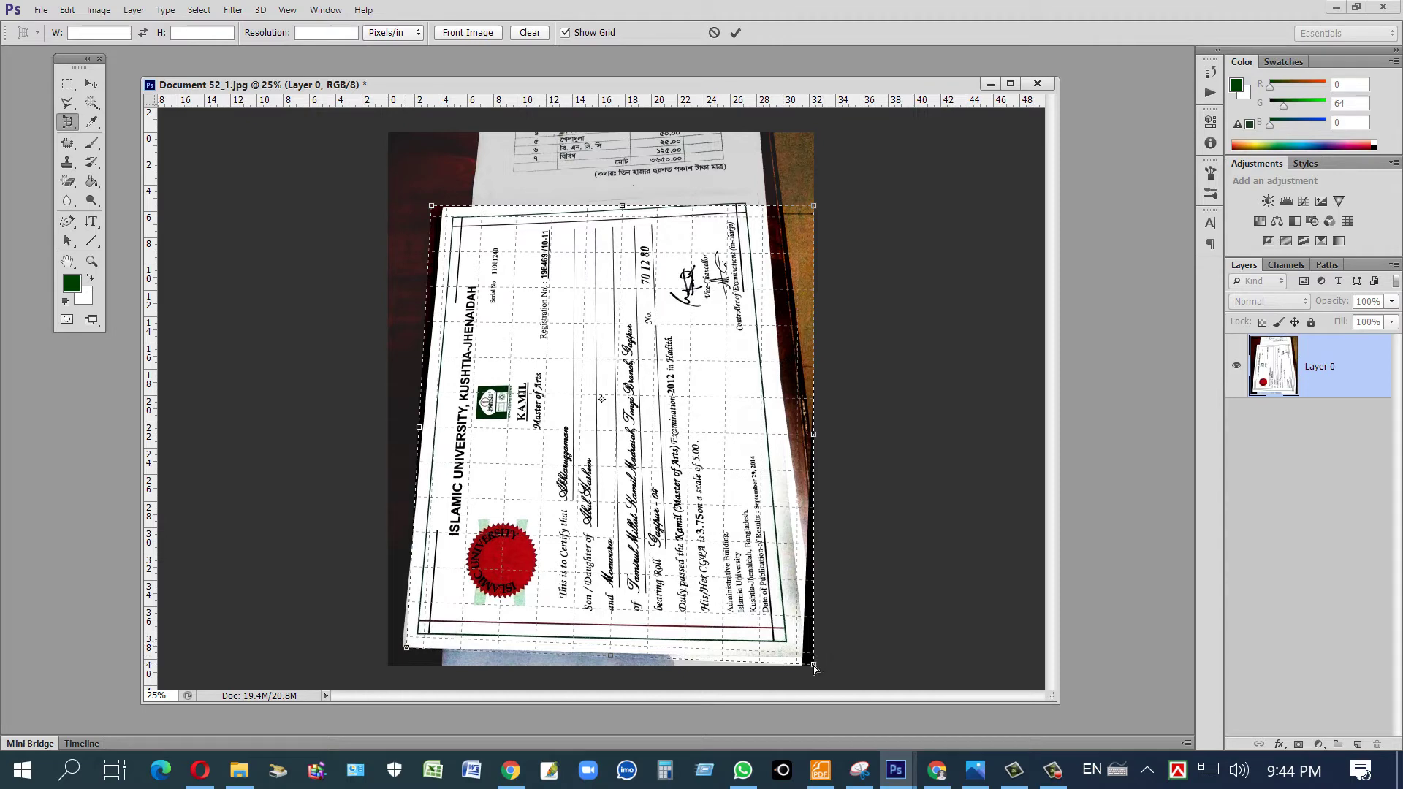
left_click_drag(814, 665, 813, 658)
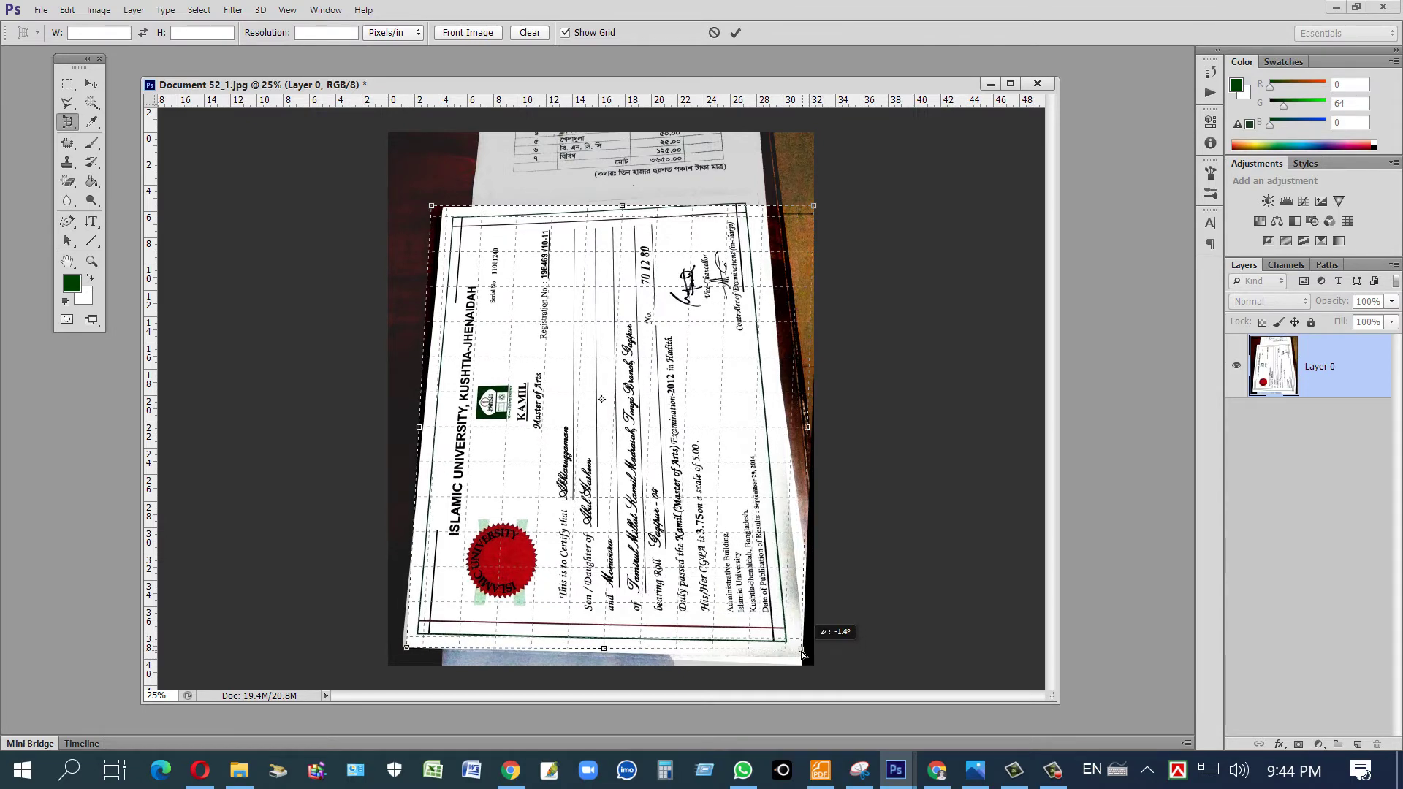
left_click_drag(801, 651, 802, 656)
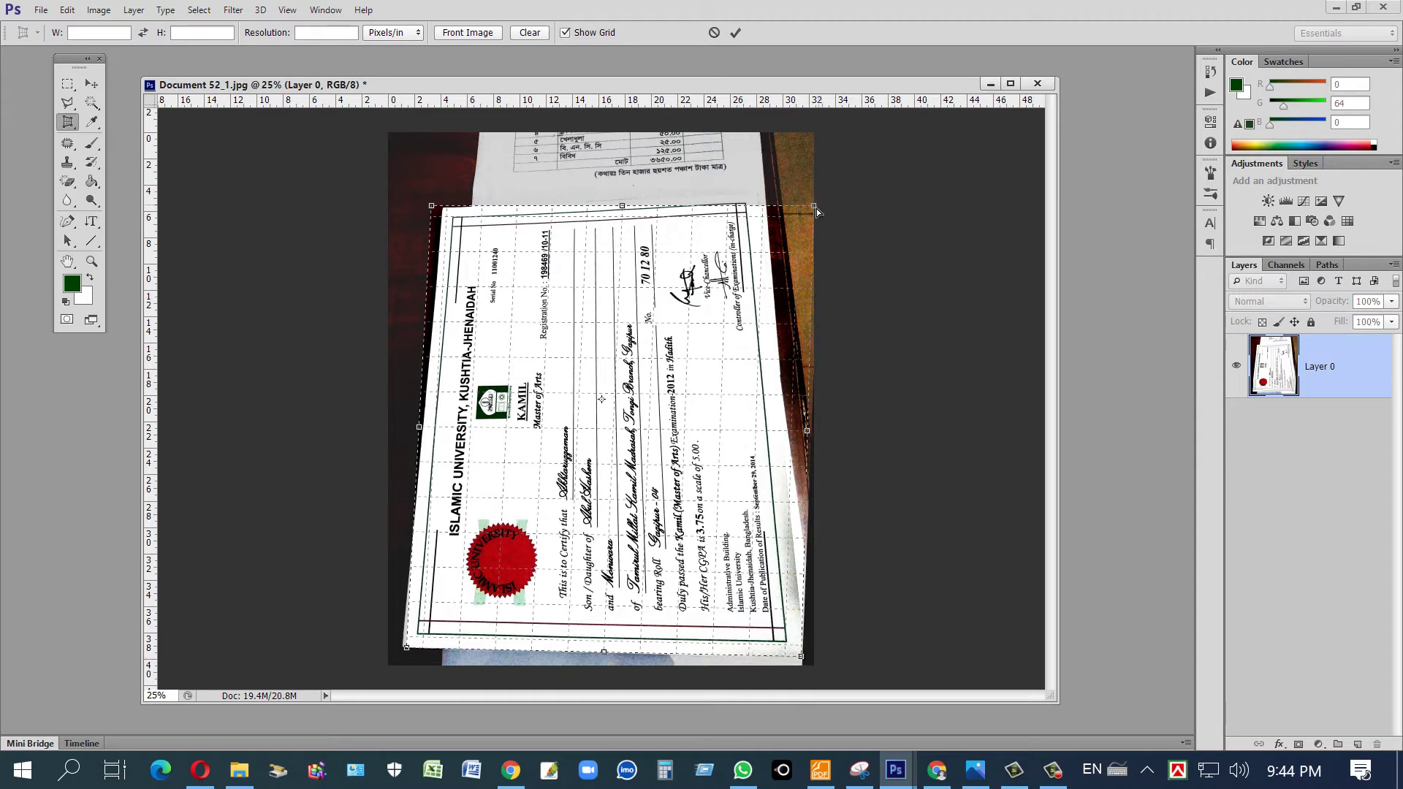
left_click_drag(814, 211, 761, 202)
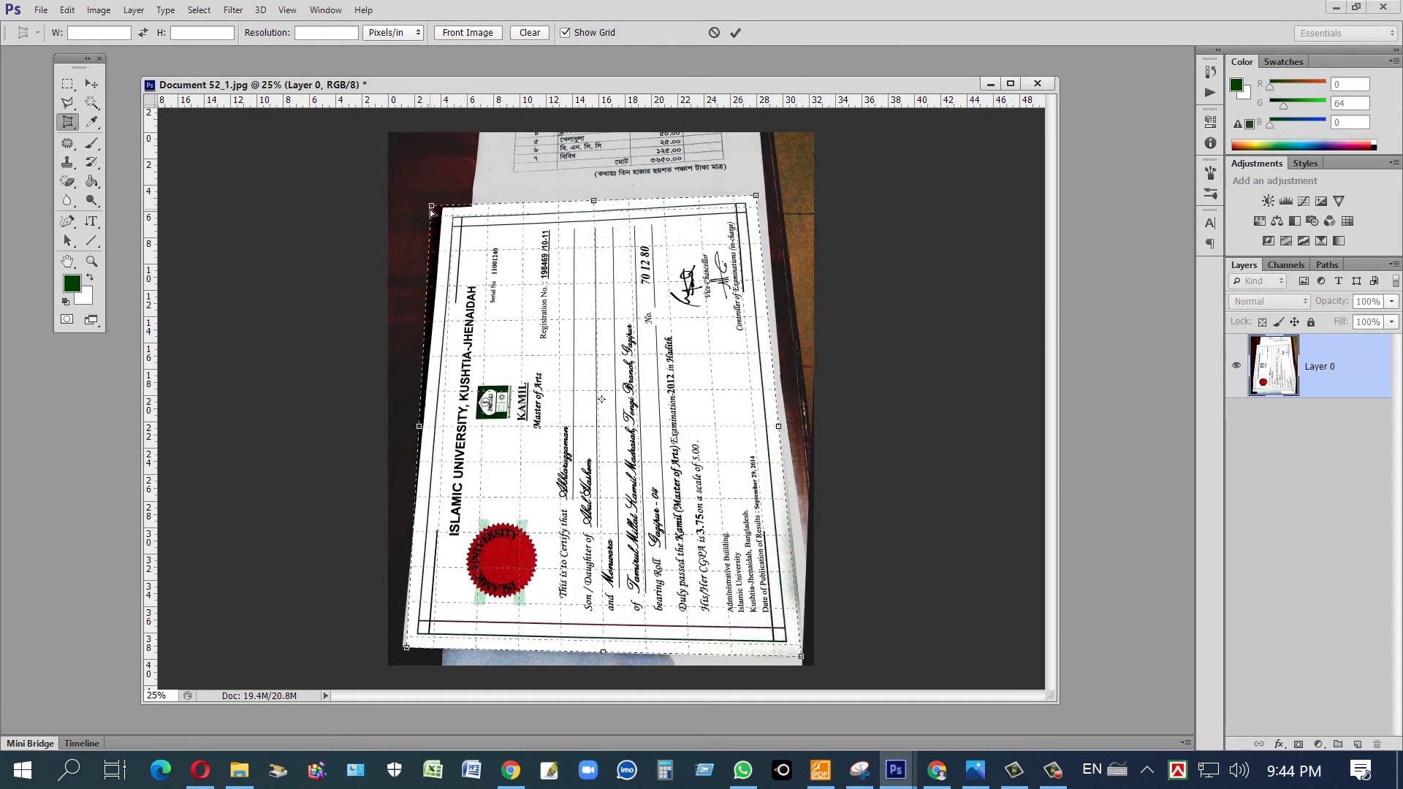
left_click_drag(432, 208, 446, 212)
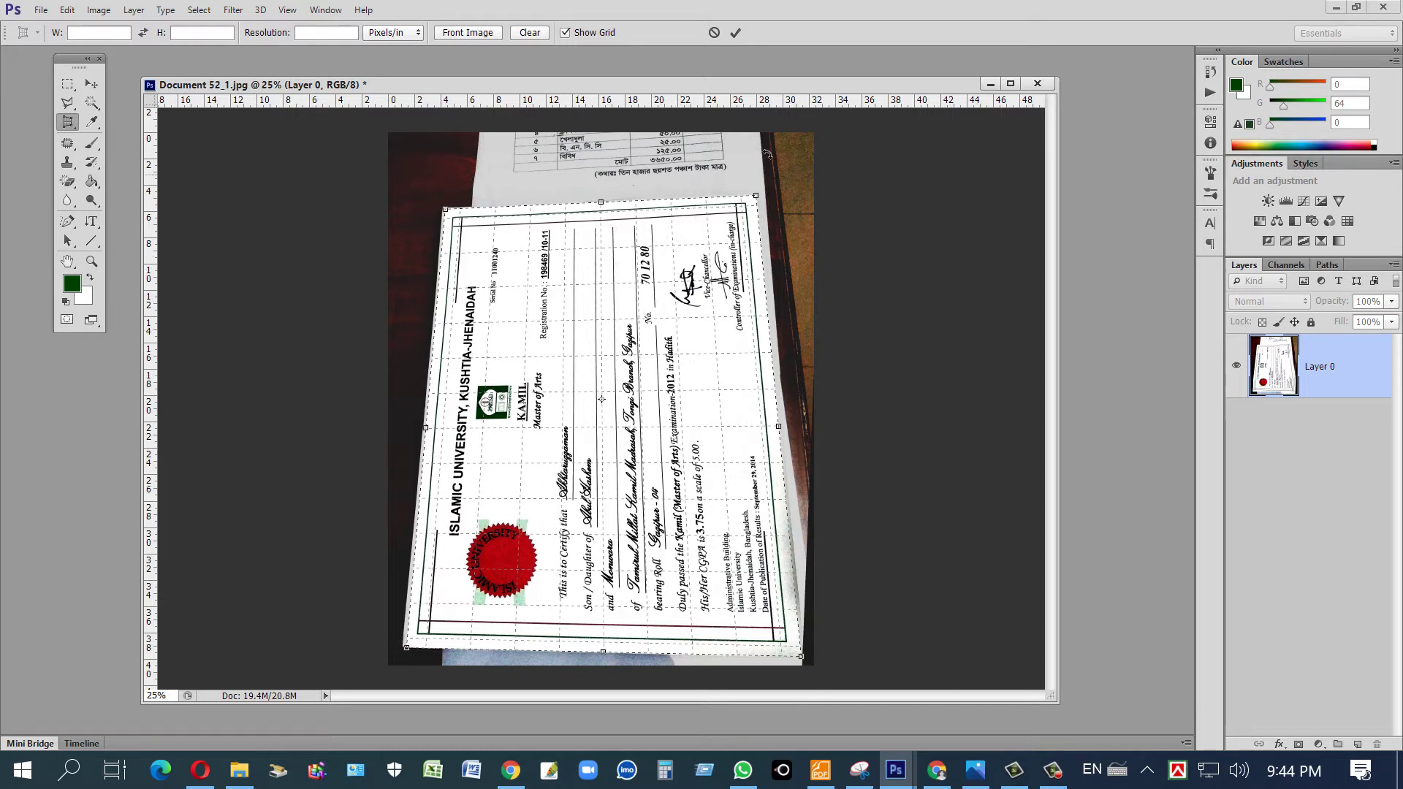
left_click(735, 33)
- Commit the perspective crop, inspect it maximized, then reposition the window and Tools panel
left_click(735, 33)
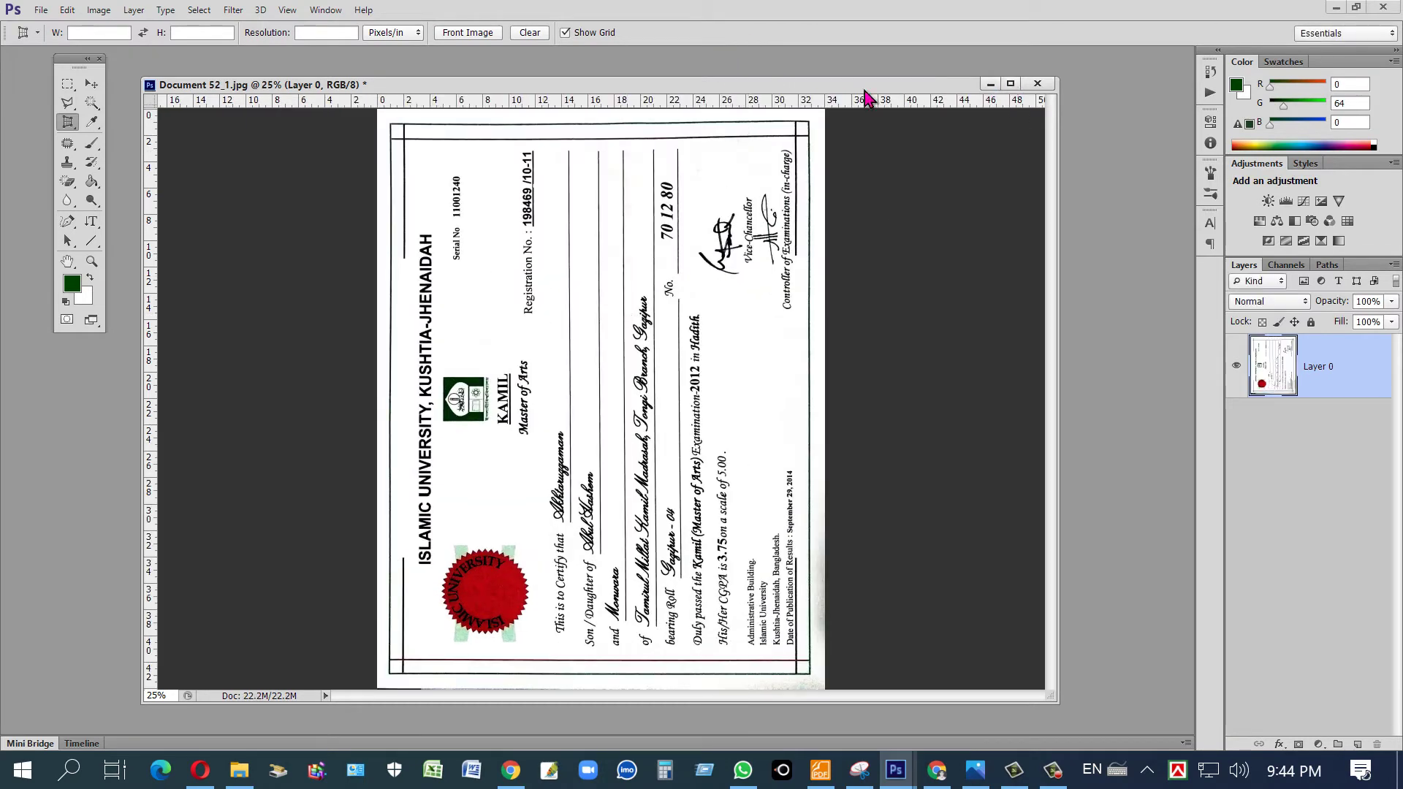
left_click(1012, 85)
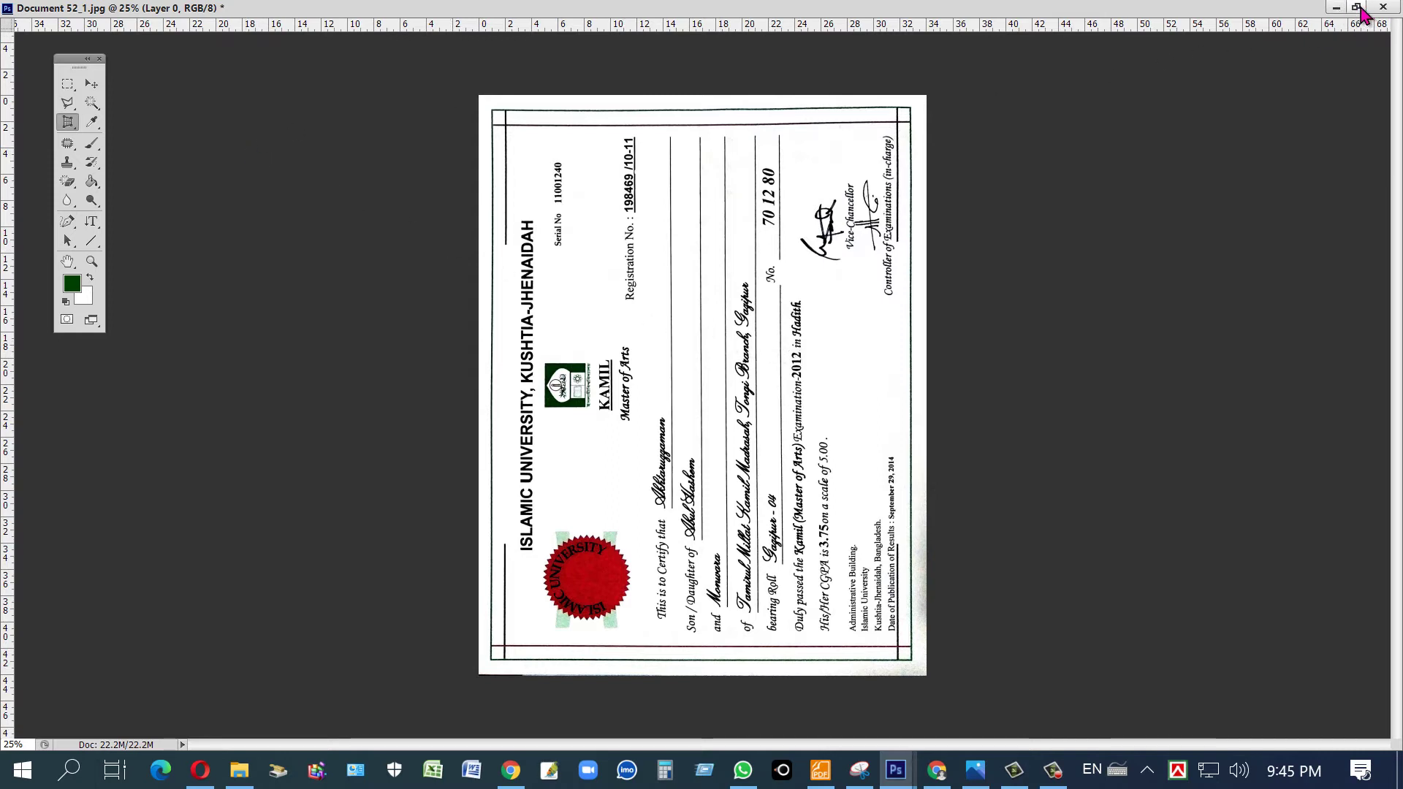
left_click(1357, 8)
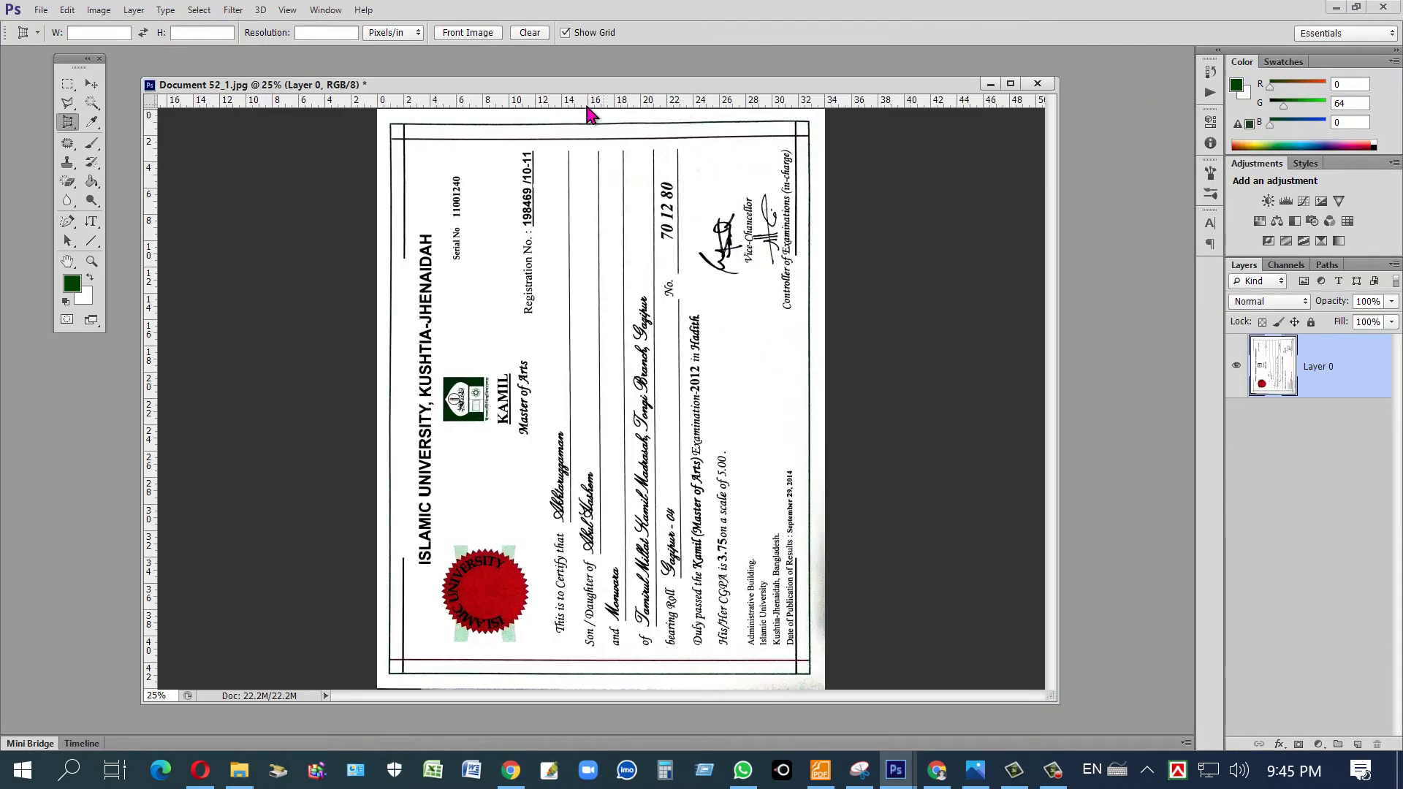
left_click_drag(515, 86, 577, 87)
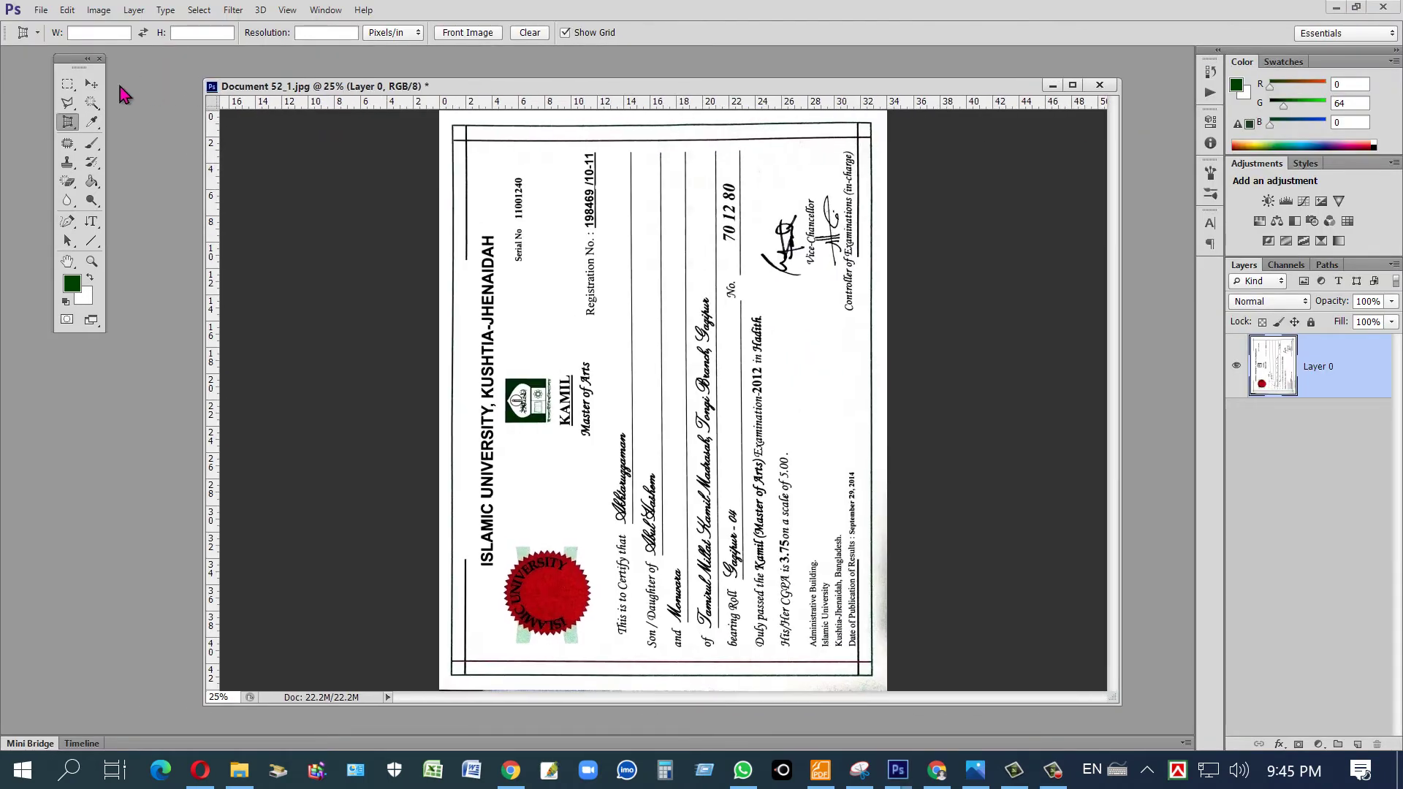
left_click_drag(63, 73, 90, 190)
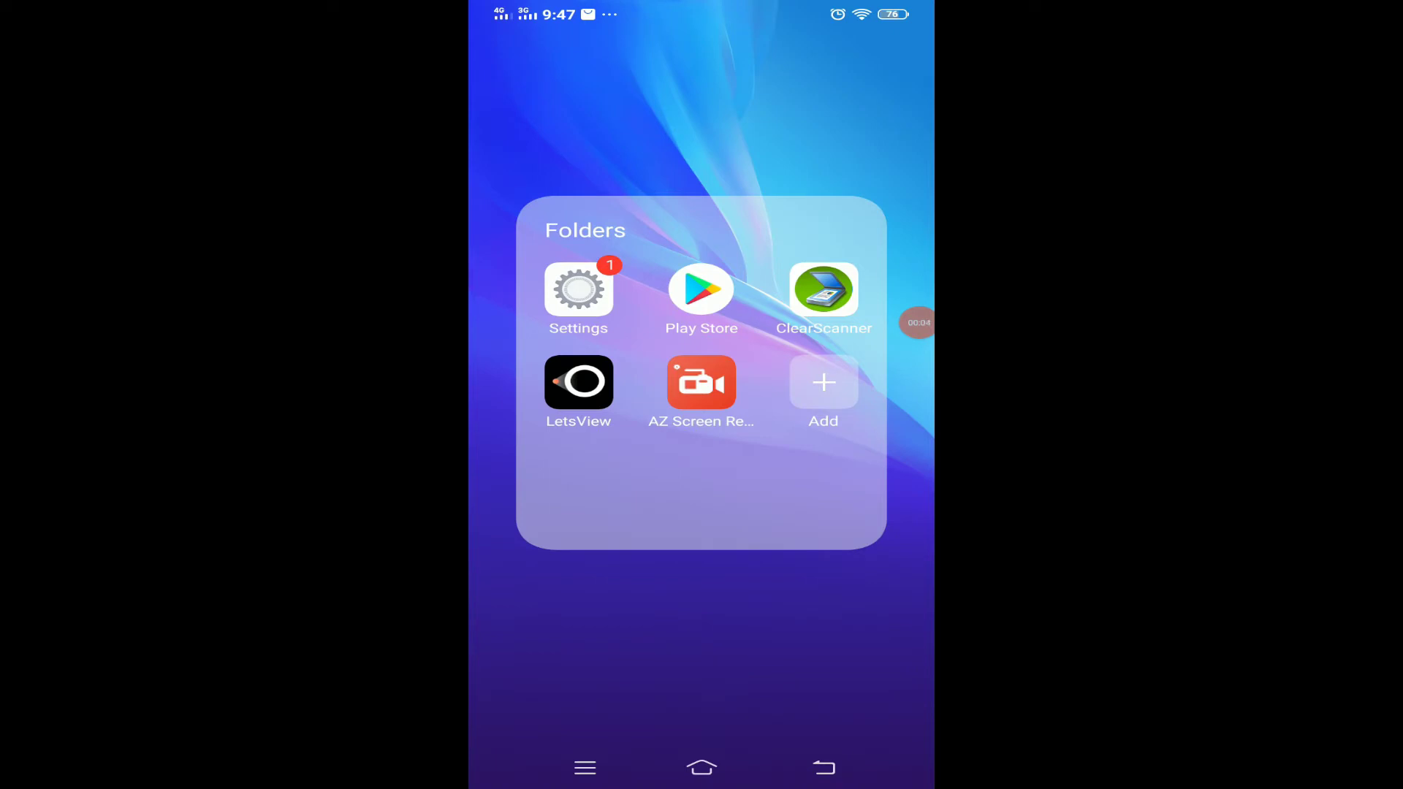
- Search the Play Store for 'clean scanner' and open the installed Clear Scan app
left_click(702, 289)
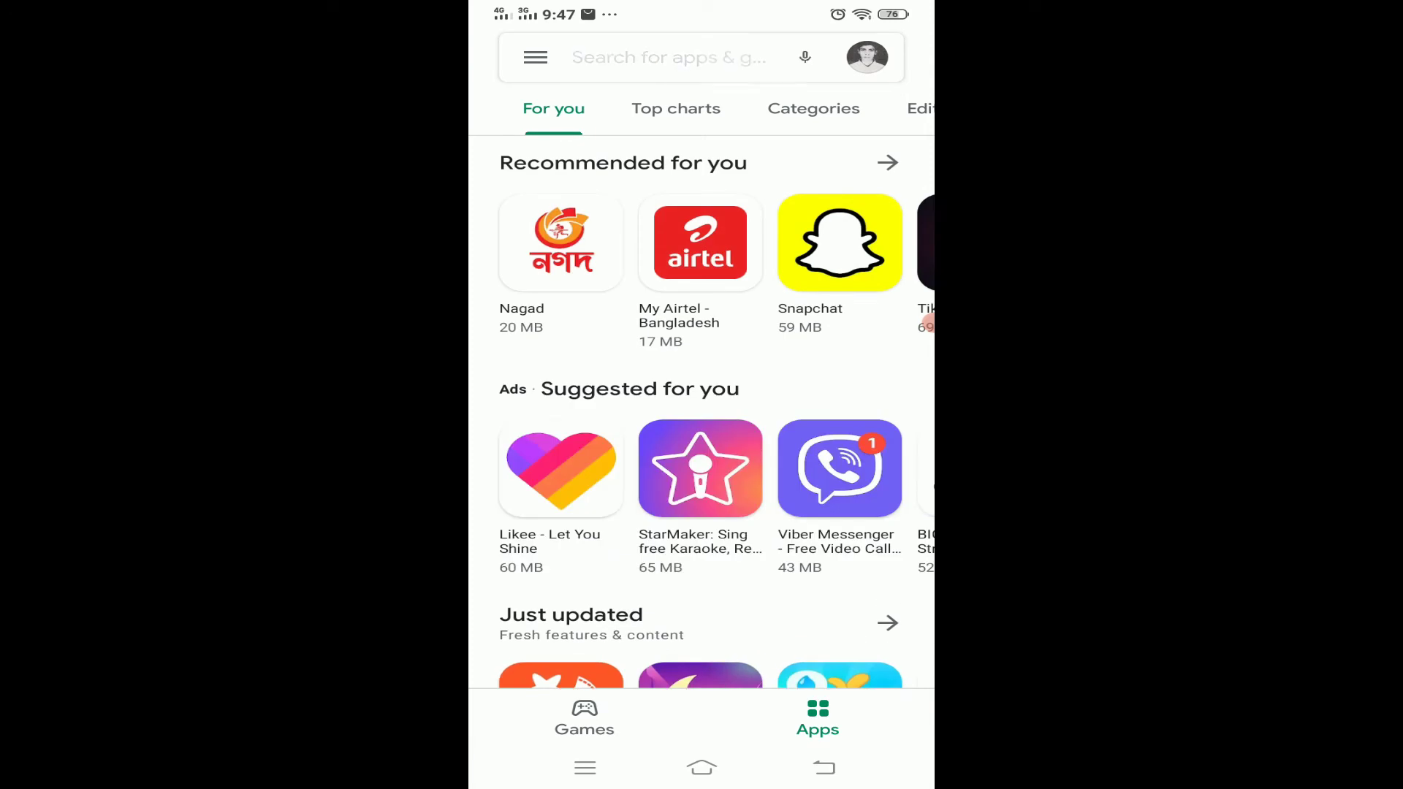
left_click(669, 57)
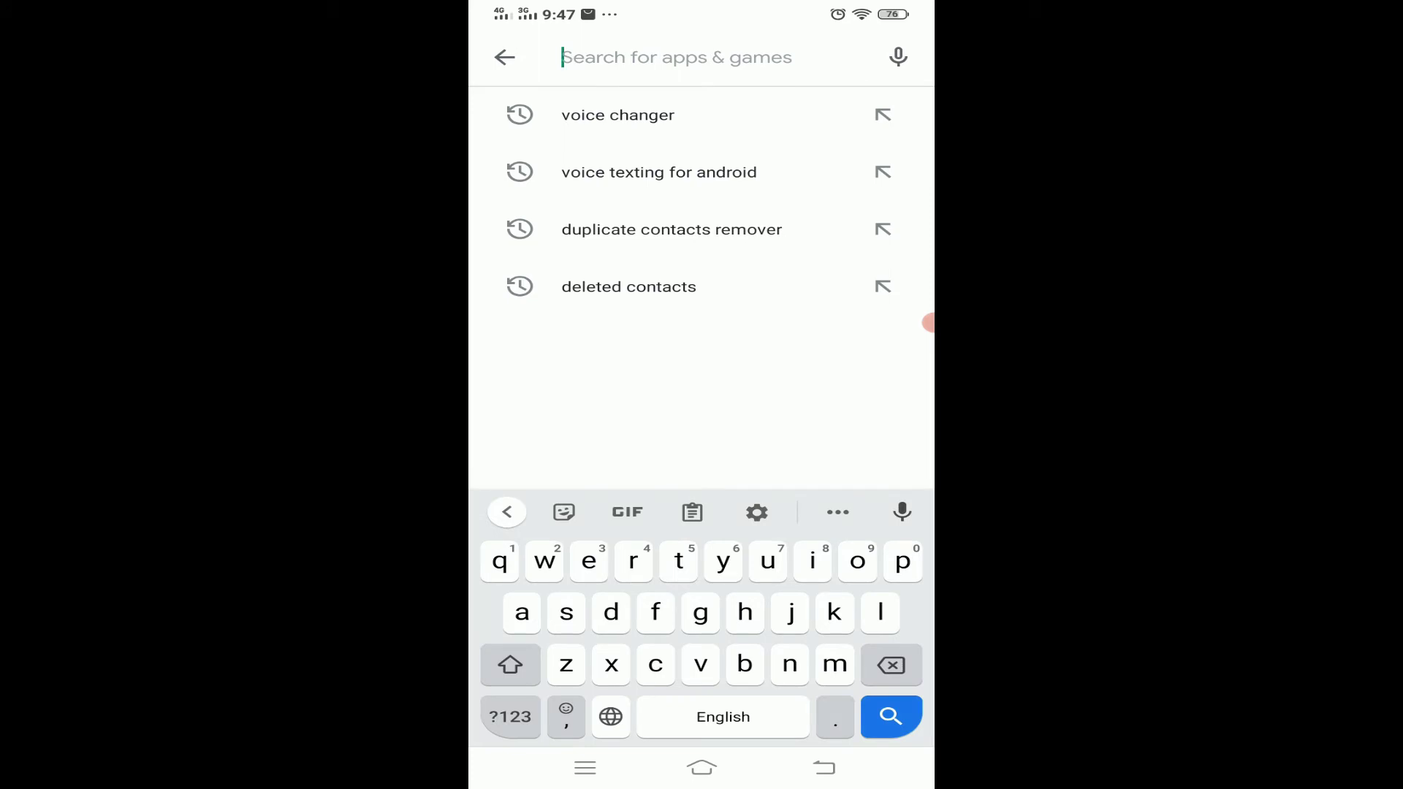
type("cl")
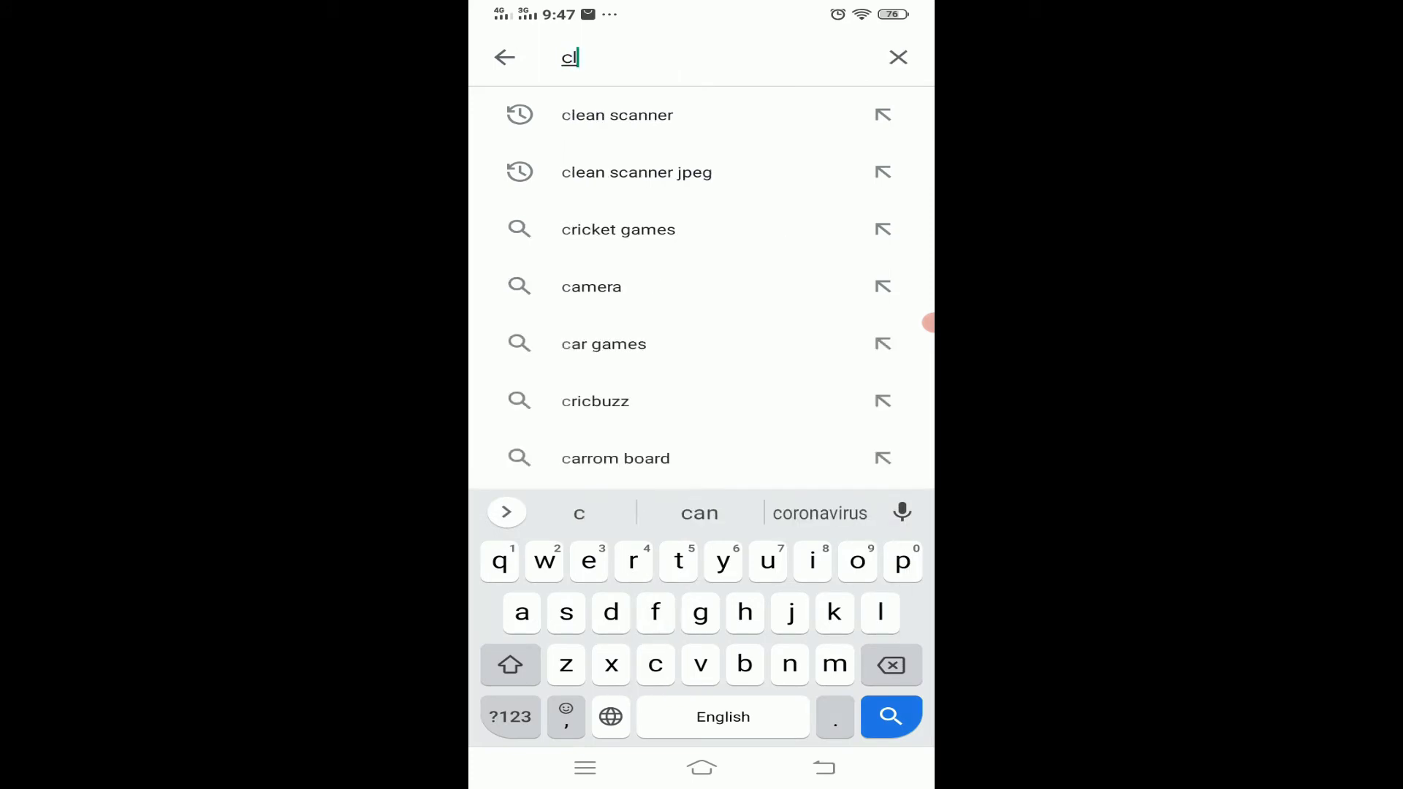
type("e")
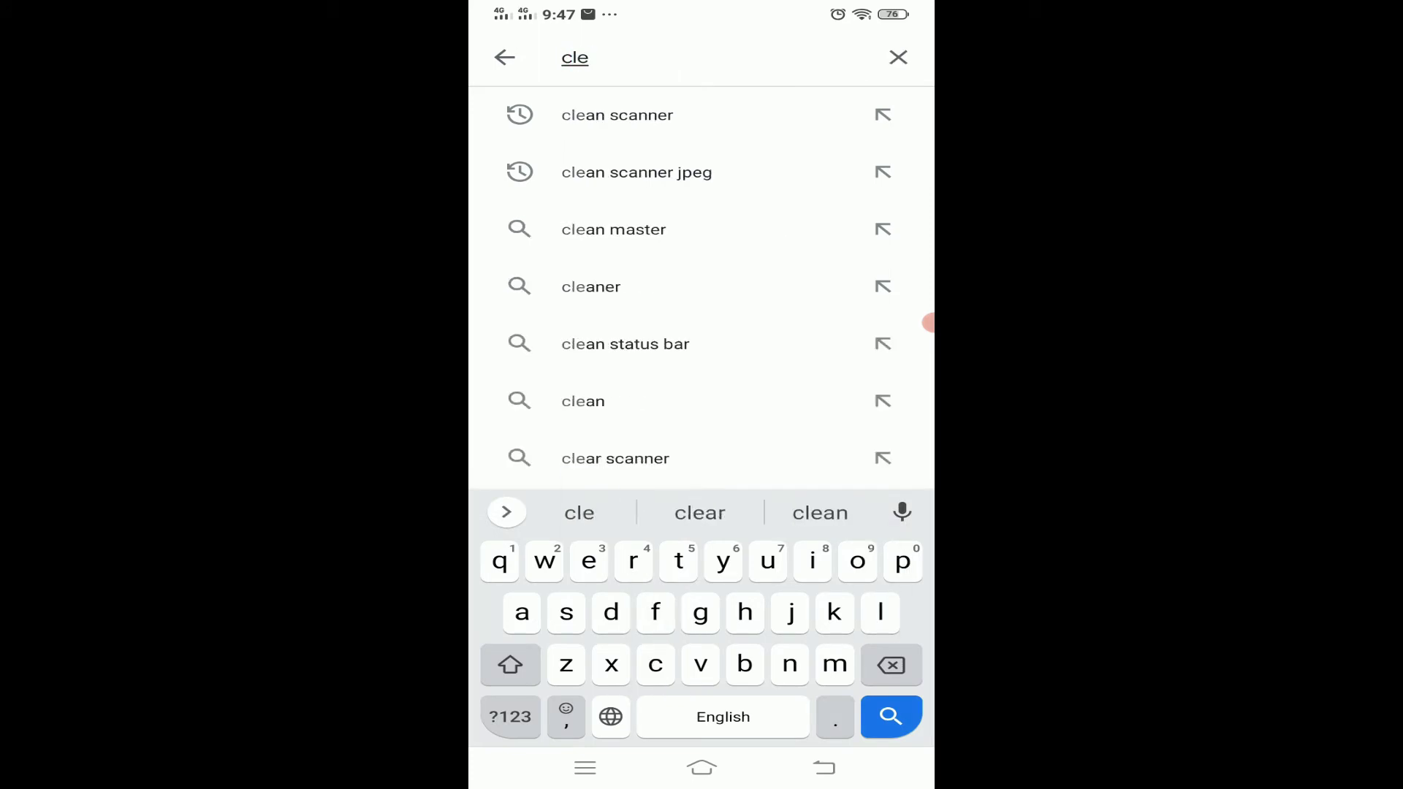
left_click(617, 115)
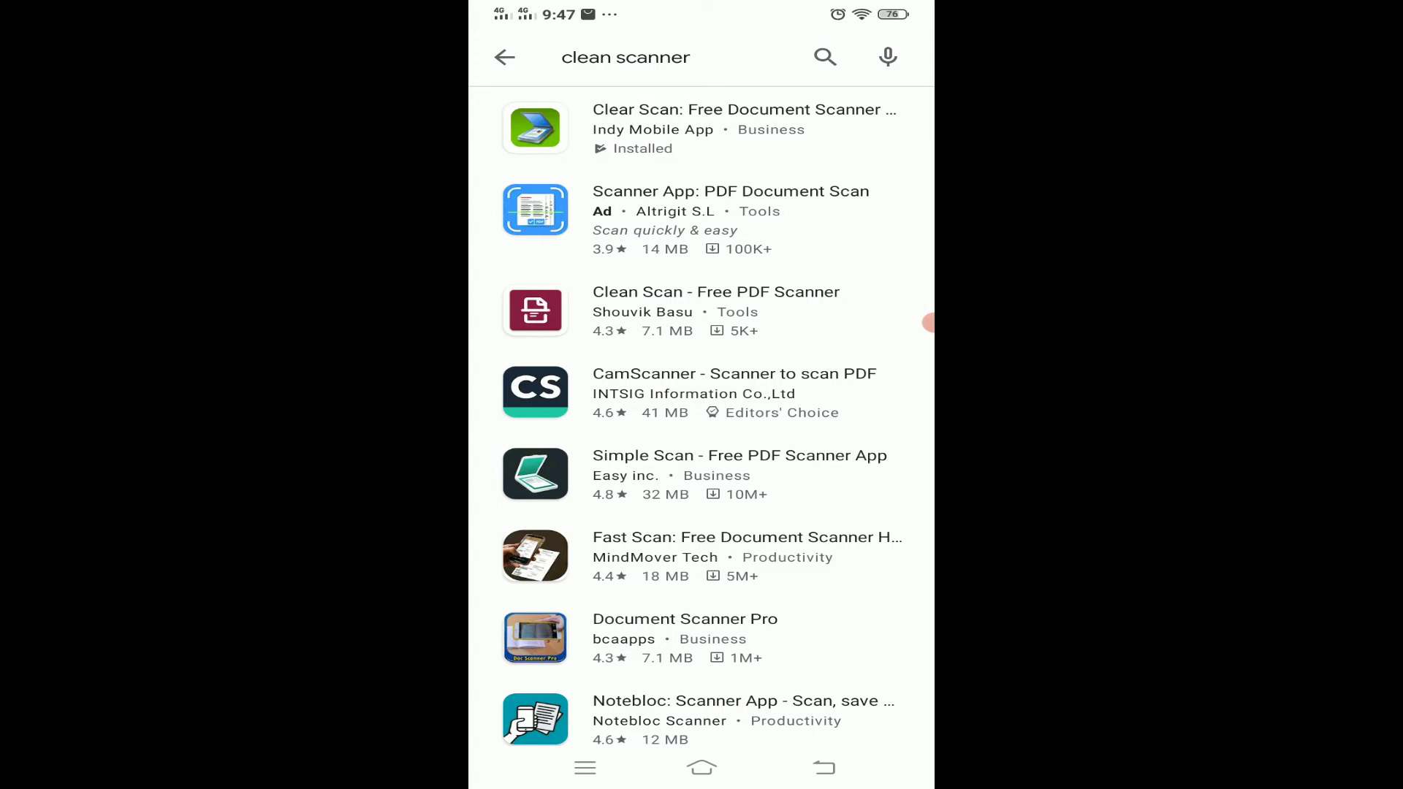
left_click(702, 129)
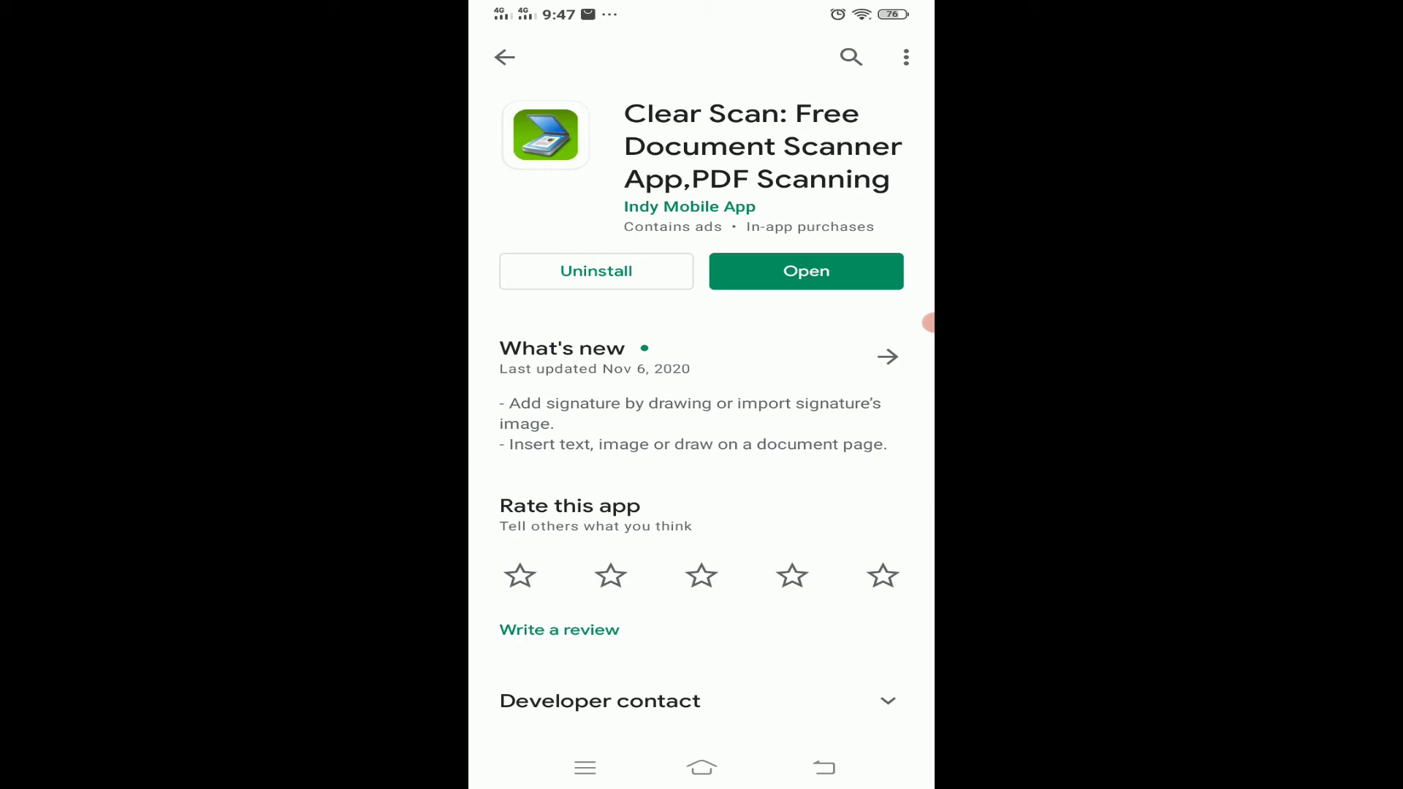
left_click(806, 271)
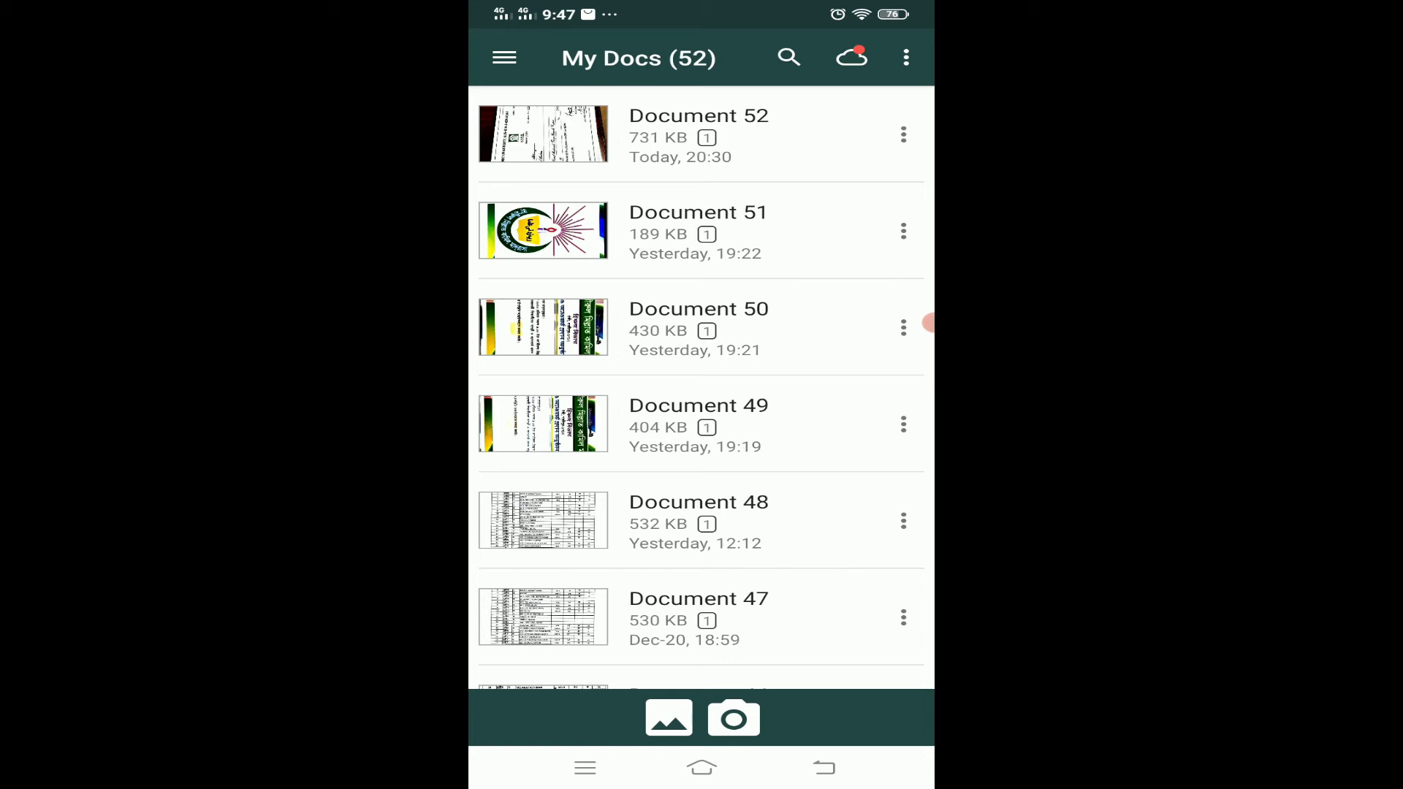
- Open Document 52 and view its page 01 certificate photo full size
left_click(694, 135)
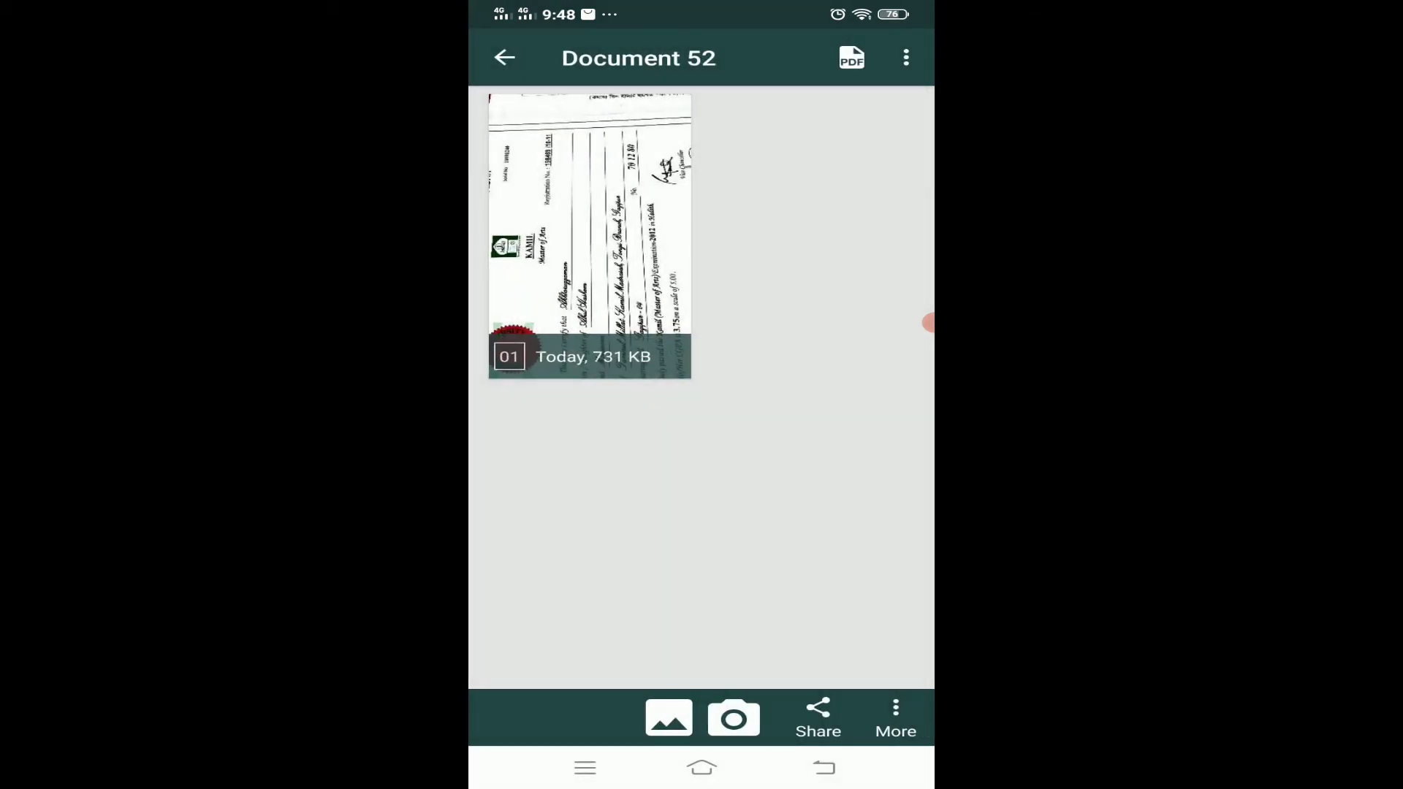
left_click(590, 233)
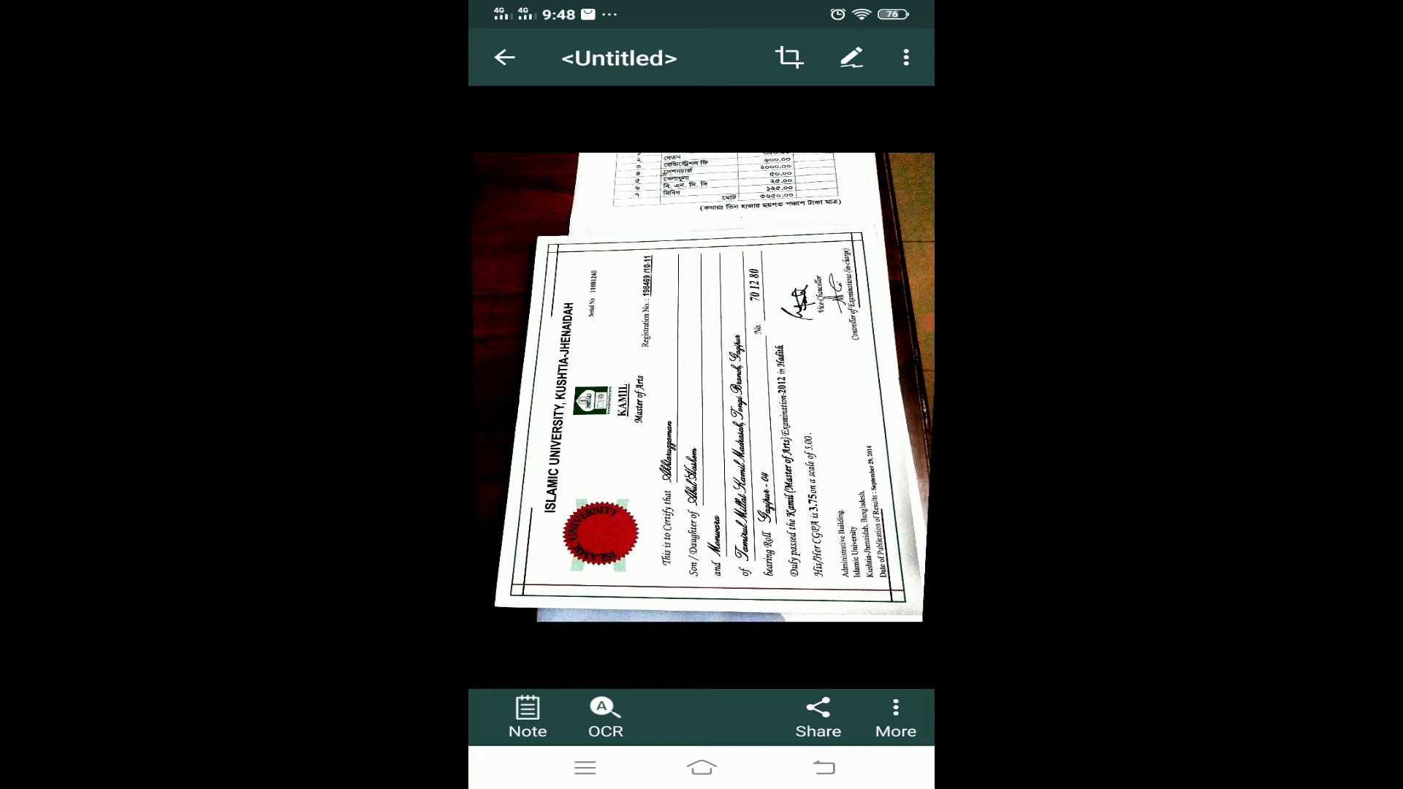
- In Border adjustment, drag all four green corner handles onto the certificate's corners
left_click(789, 57)
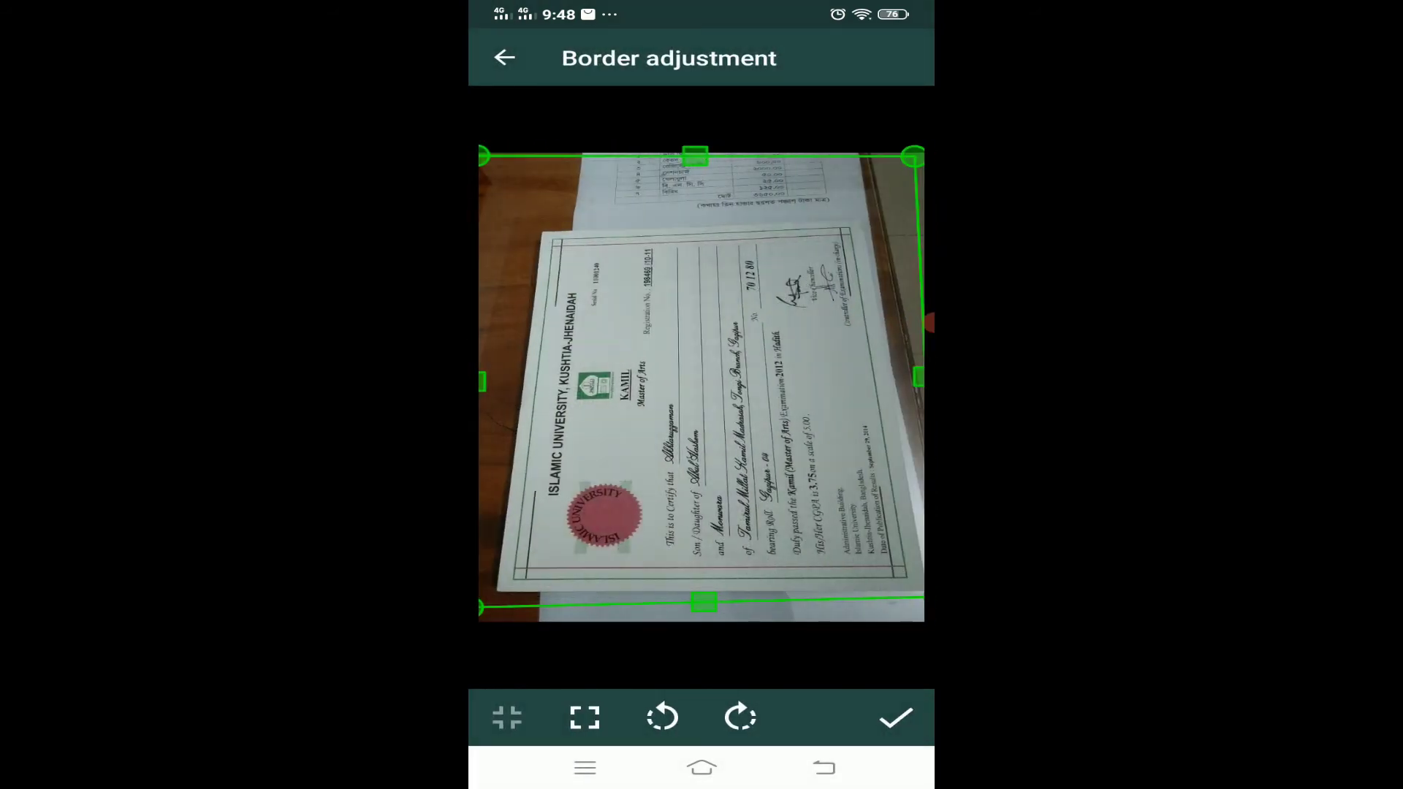
mouse_move(480, 607)
left_mouse_down()
mouse_move(503, 596)
mouse_move(487, 621)
left_mouse_up()
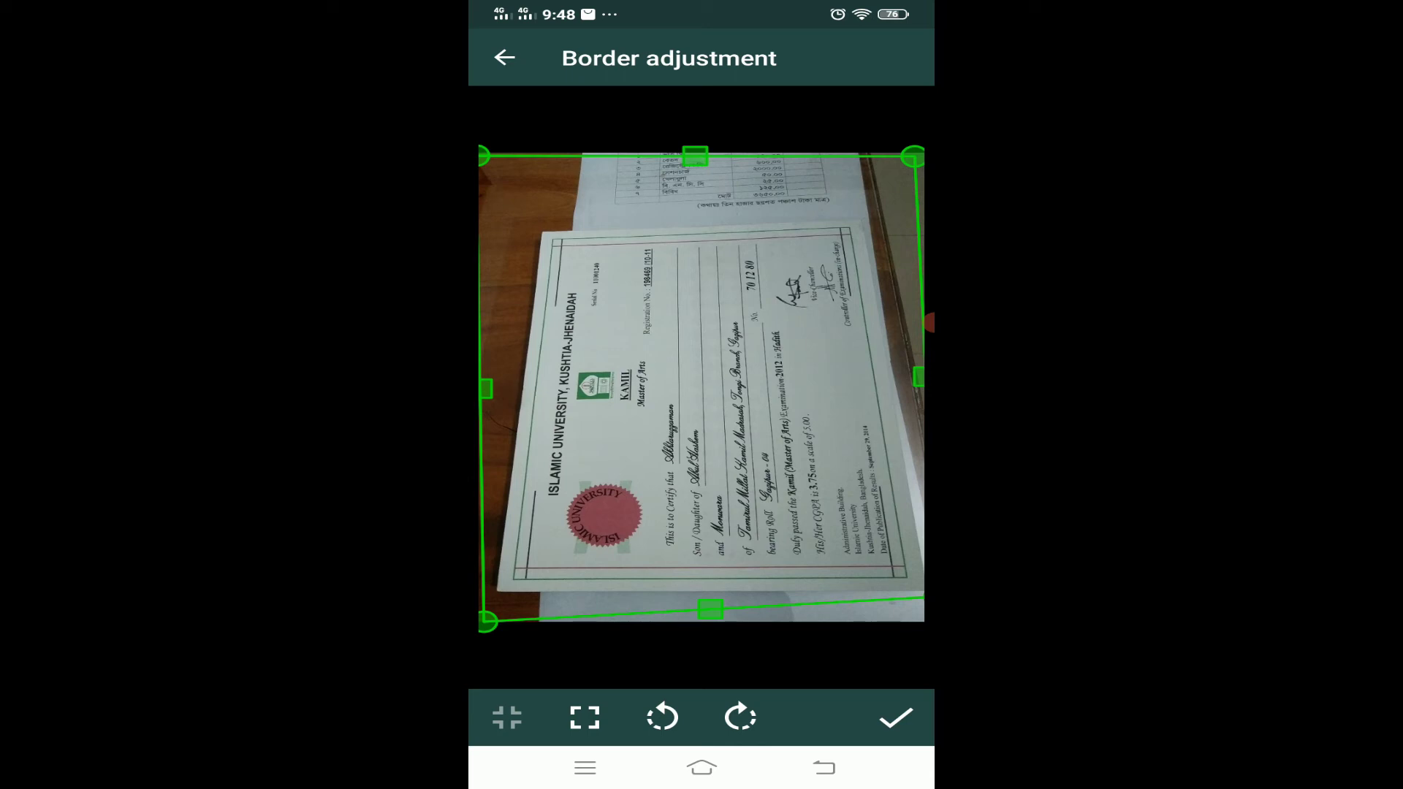
mouse_move(488, 621)
left_mouse_down()
mouse_move(485, 581)
mouse_move(500, 592)
left_mouse_up()
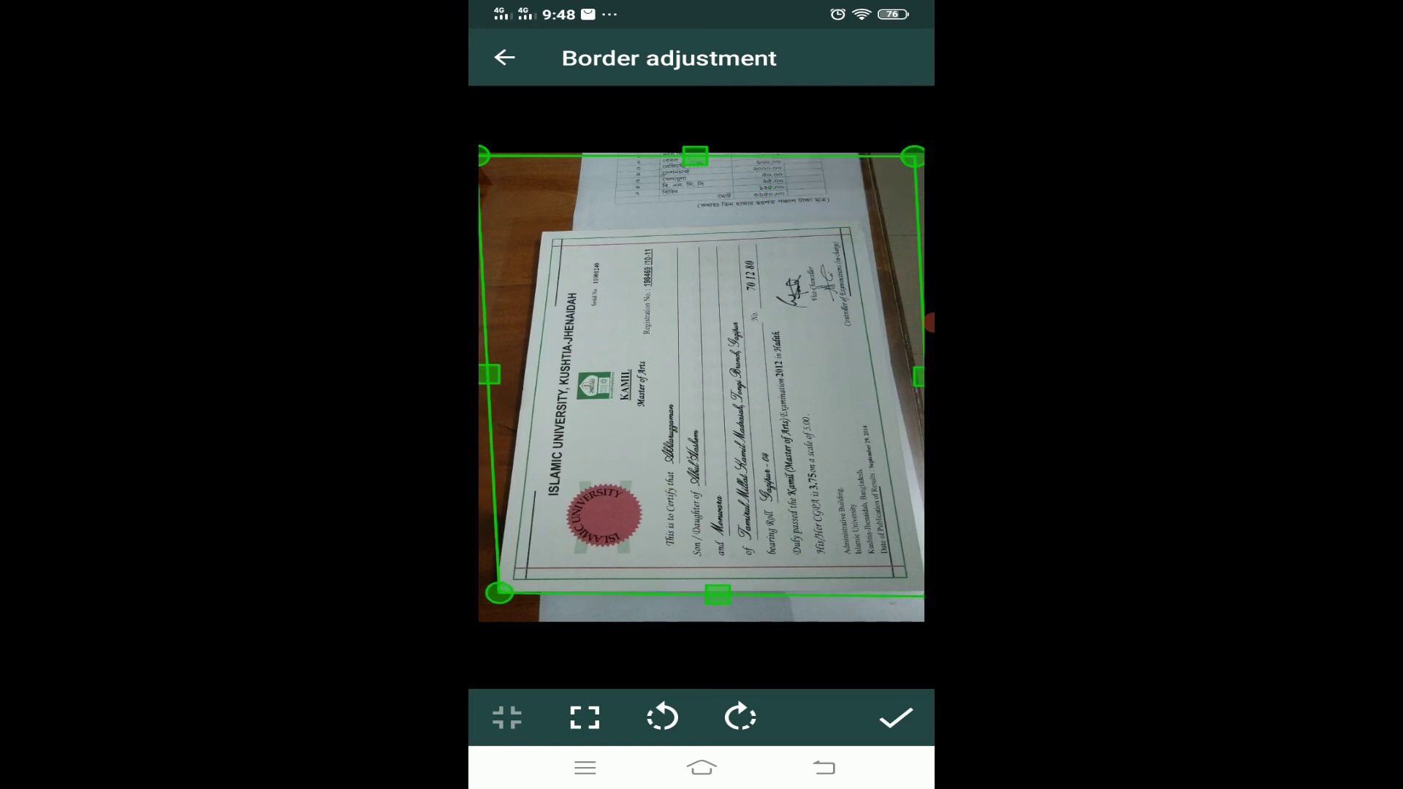
mouse_move(483, 156)
left_mouse_down()
mouse_move(519, 178)
mouse_move(547, 235)
left_mouse_up()
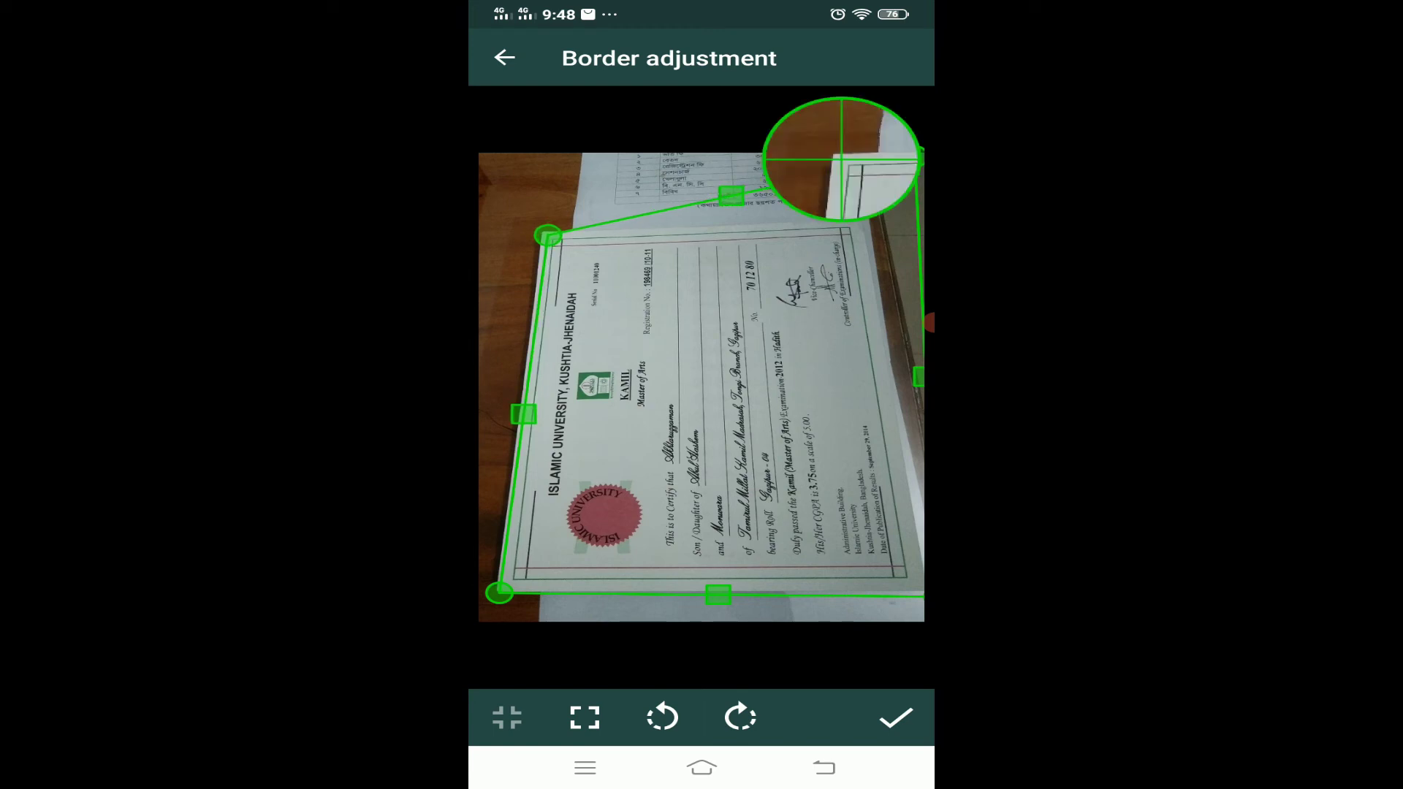
left_click_drag(548, 236, 547, 235)
left_click_drag(499, 593, 504, 589)
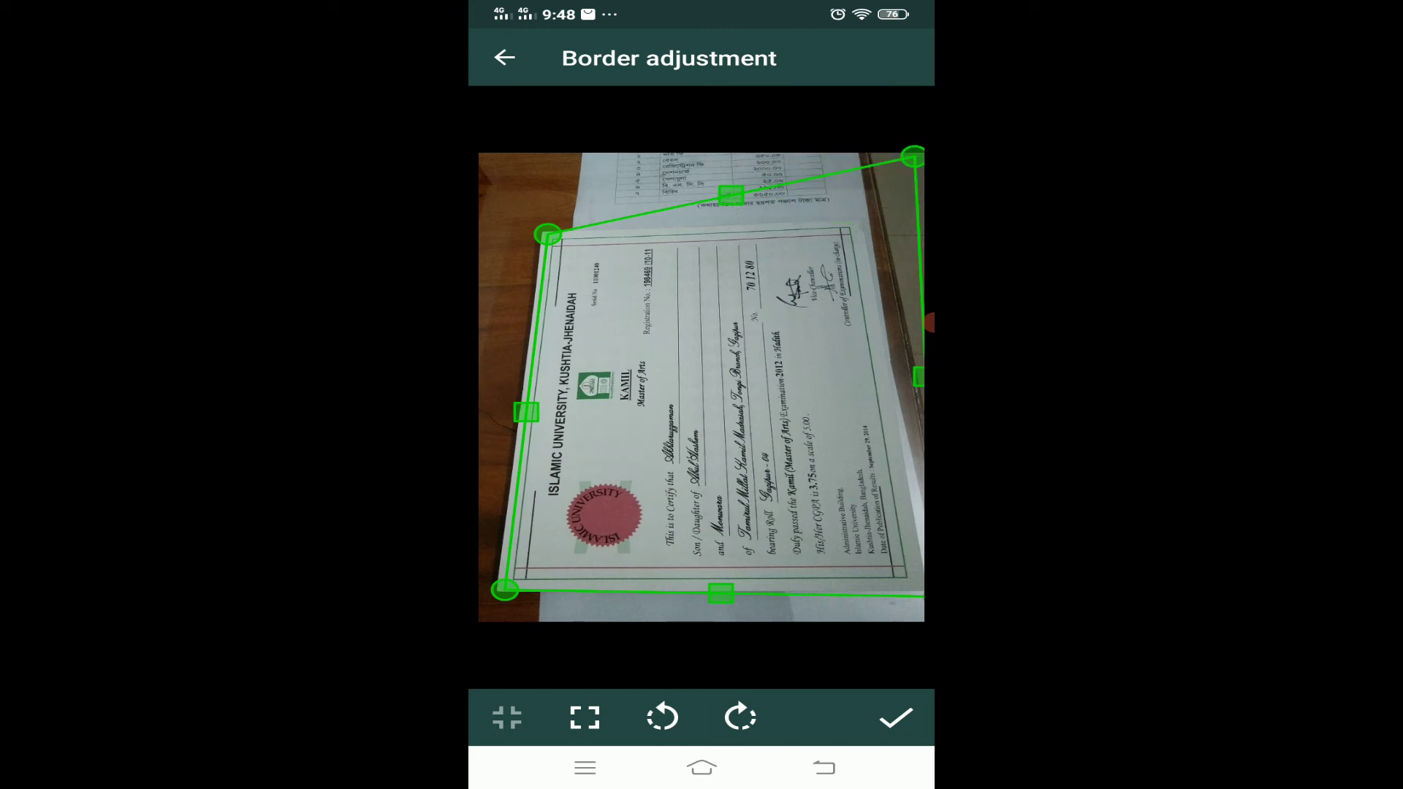
mouse_move(923, 595)
left_mouse_down()
mouse_move(890, 607)
mouse_move(918, 581)
left_mouse_up()
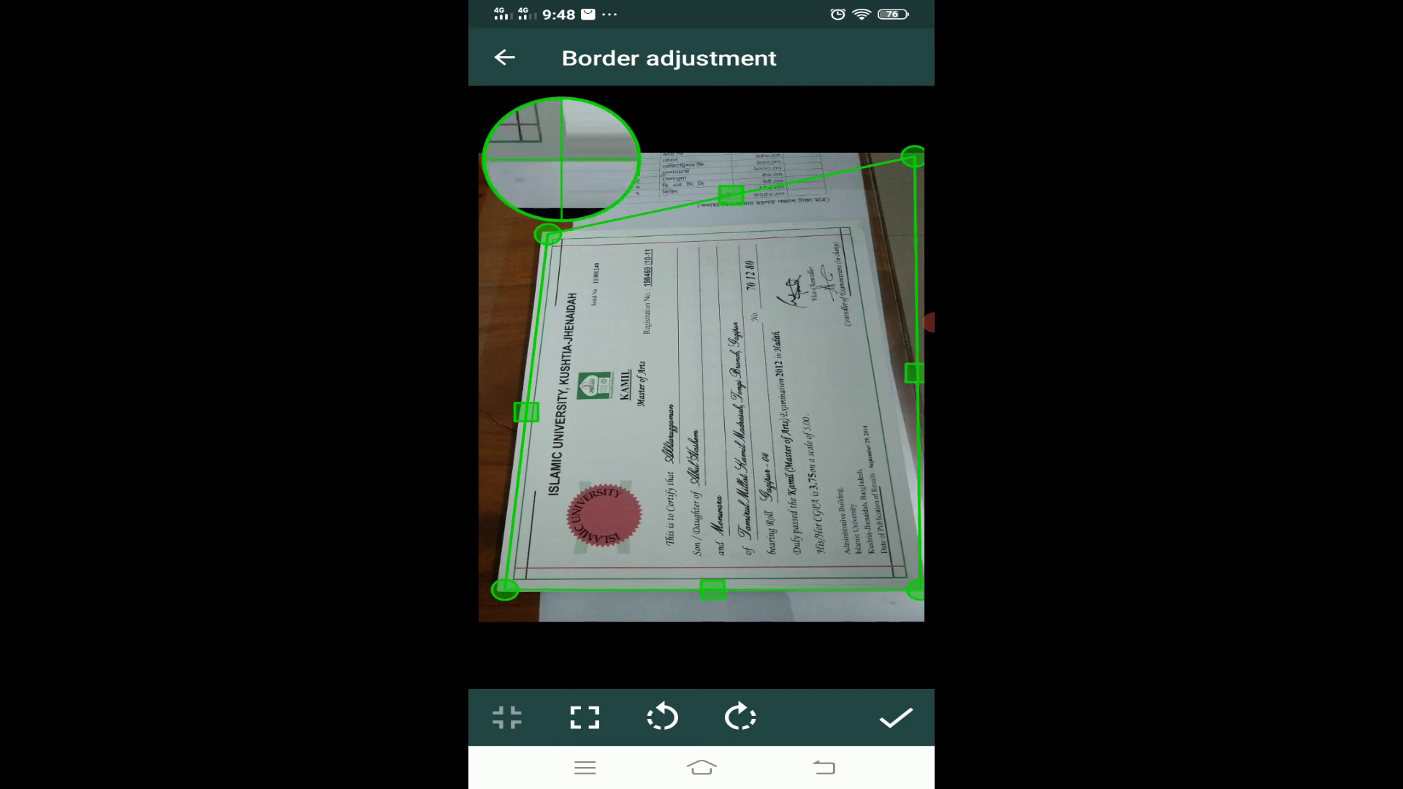
left_click_drag(918, 581, 918, 582)
left_click_drag(913, 157, 862, 221)
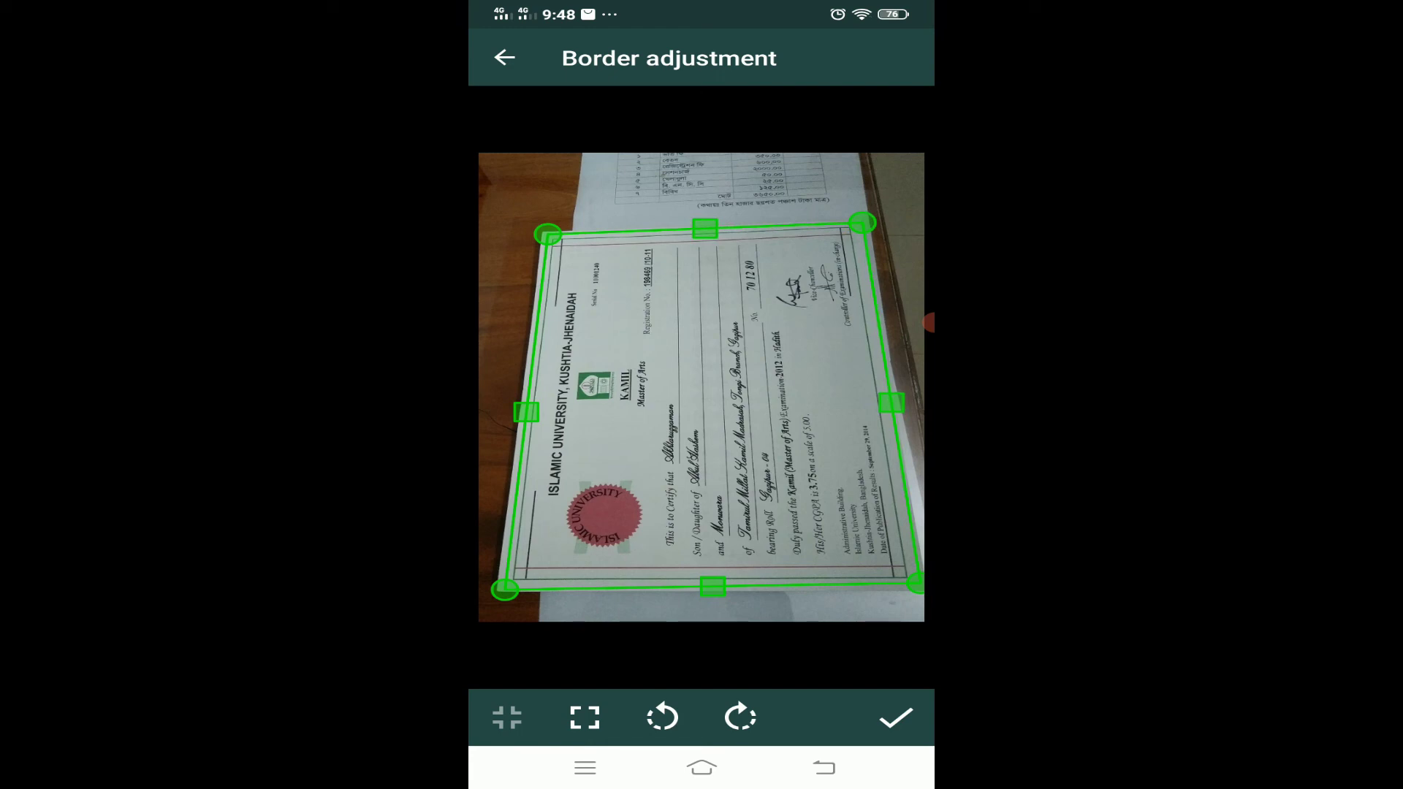
- Crop the page, keep the Clear filter, and save the straightened certificate
left_click(896, 718)
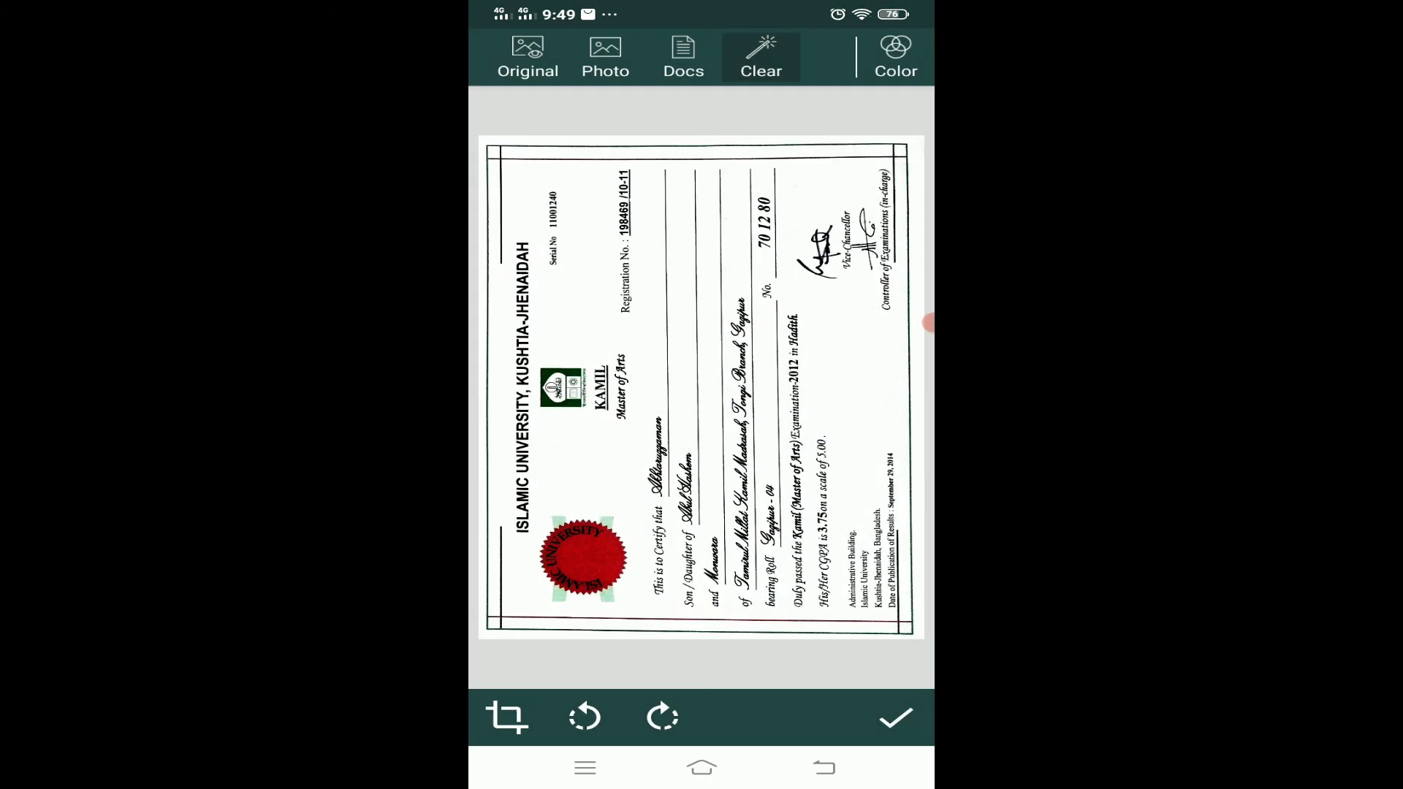
left_click(896, 717)
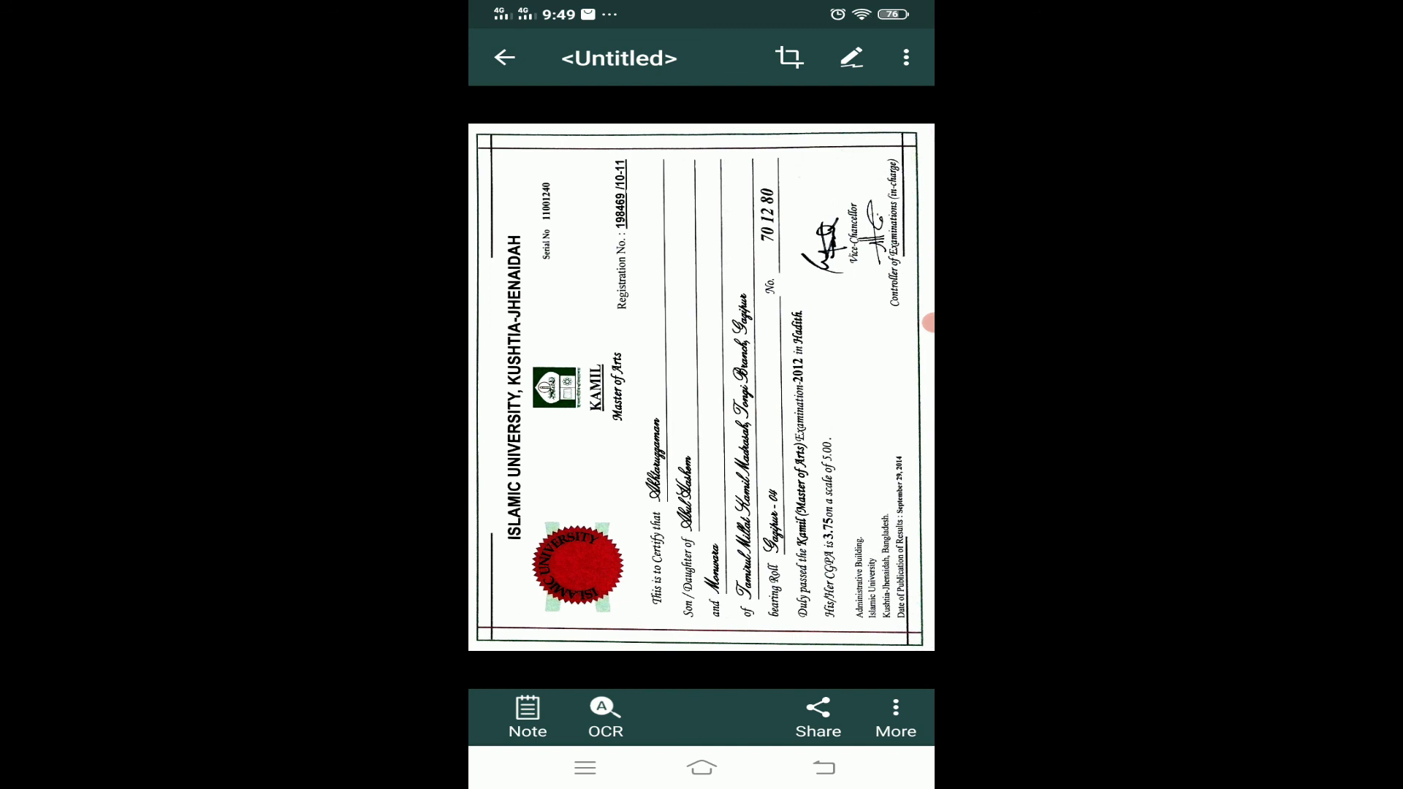
mouse_move(927, 322)
left_mouse_down()
mouse_move(855, 351)
mouse_move(856, 379)
left_mouse_up()
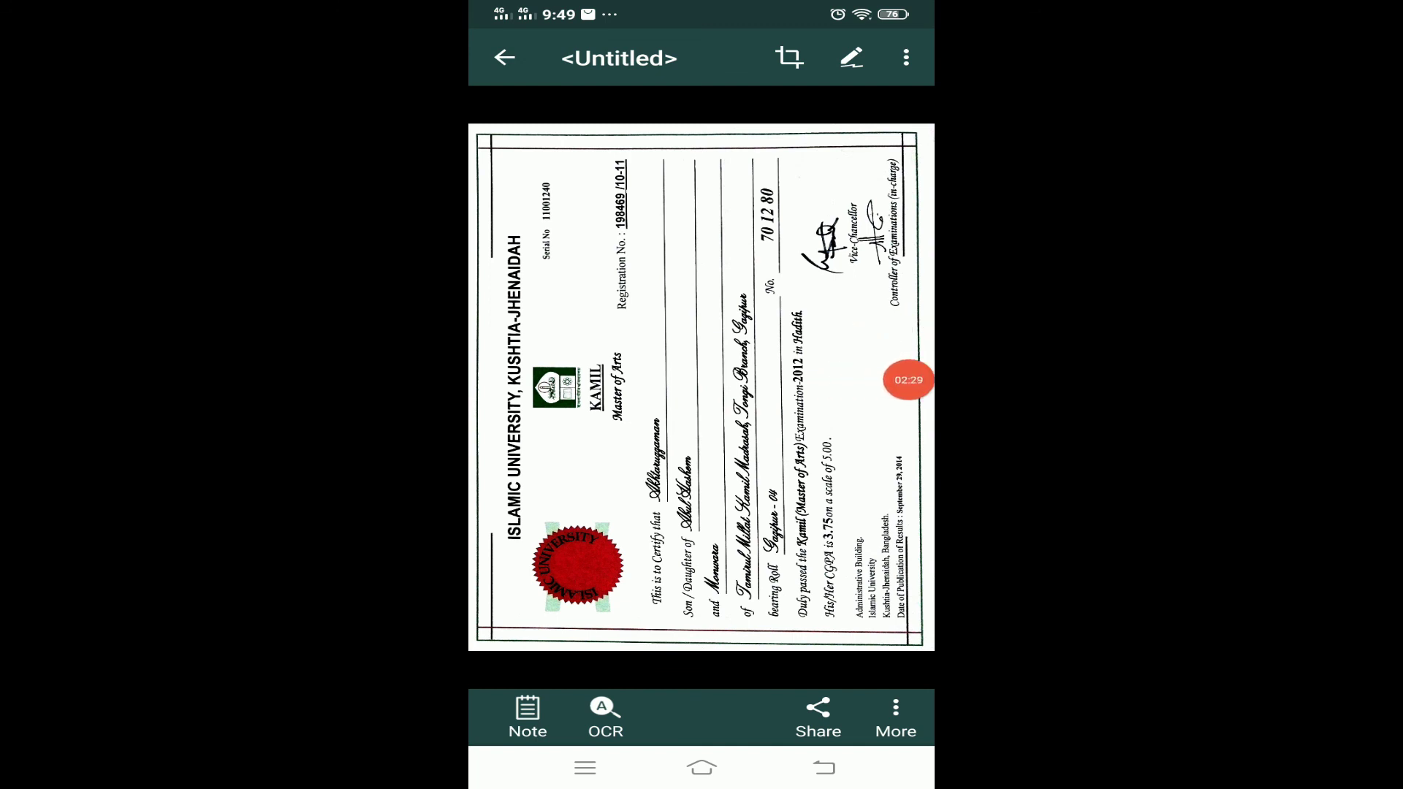
left_click(909, 380)
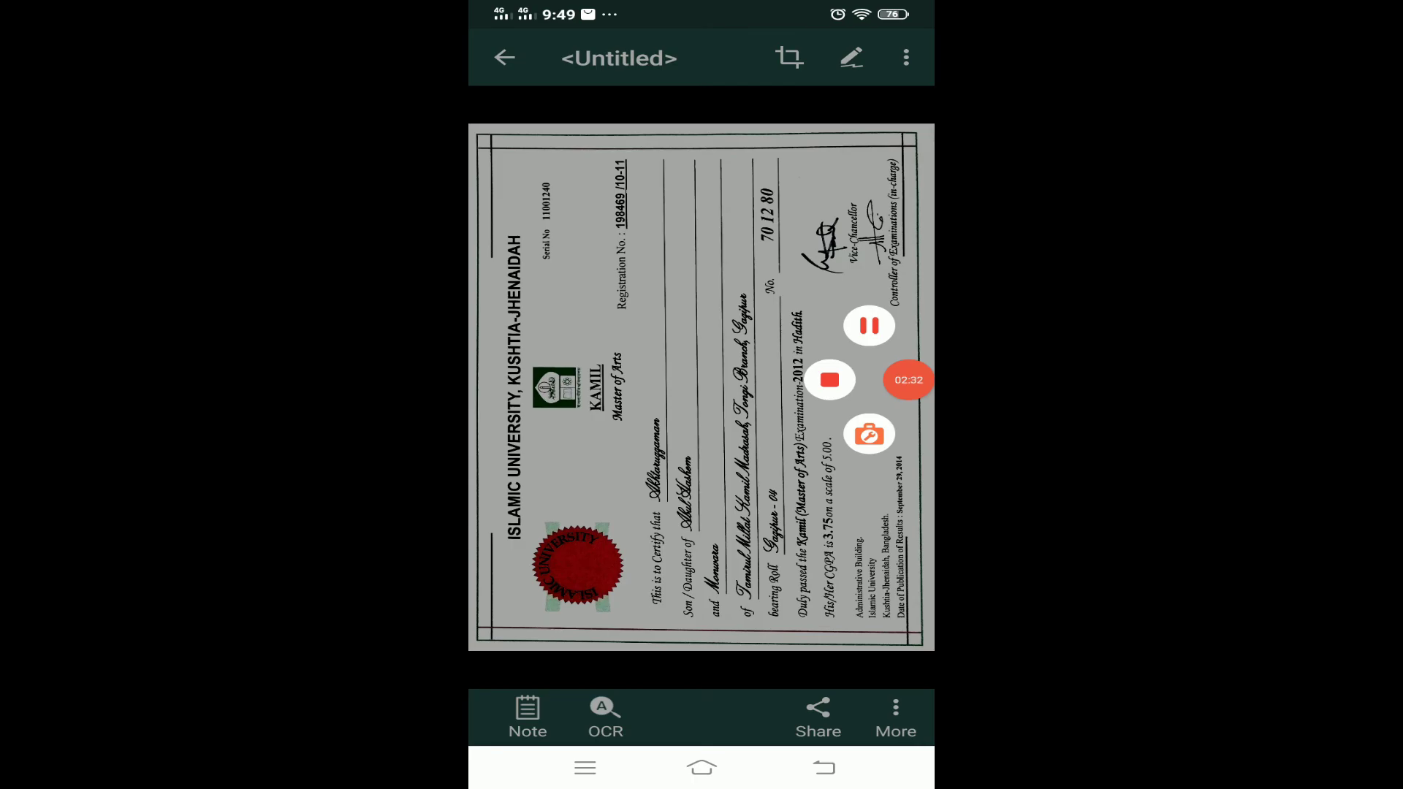